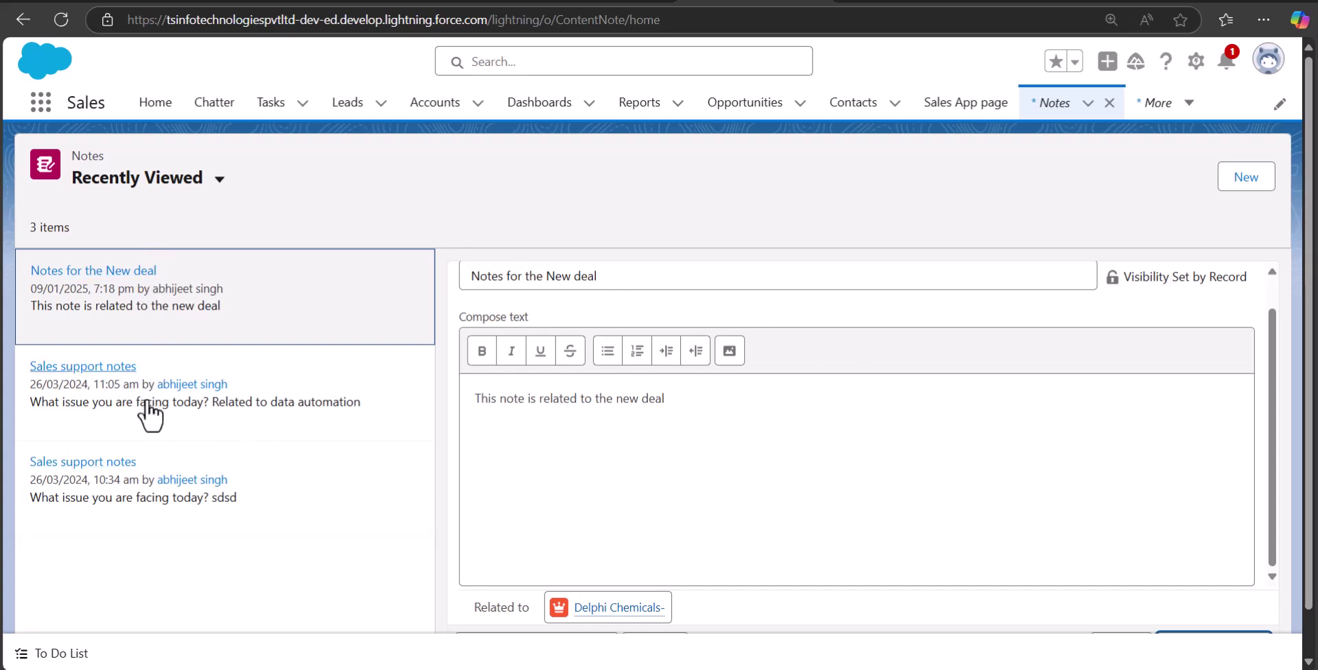
# Step: Switch the Notes list view to My Notes and look through the listed notes
pyautogui.click(219, 179)
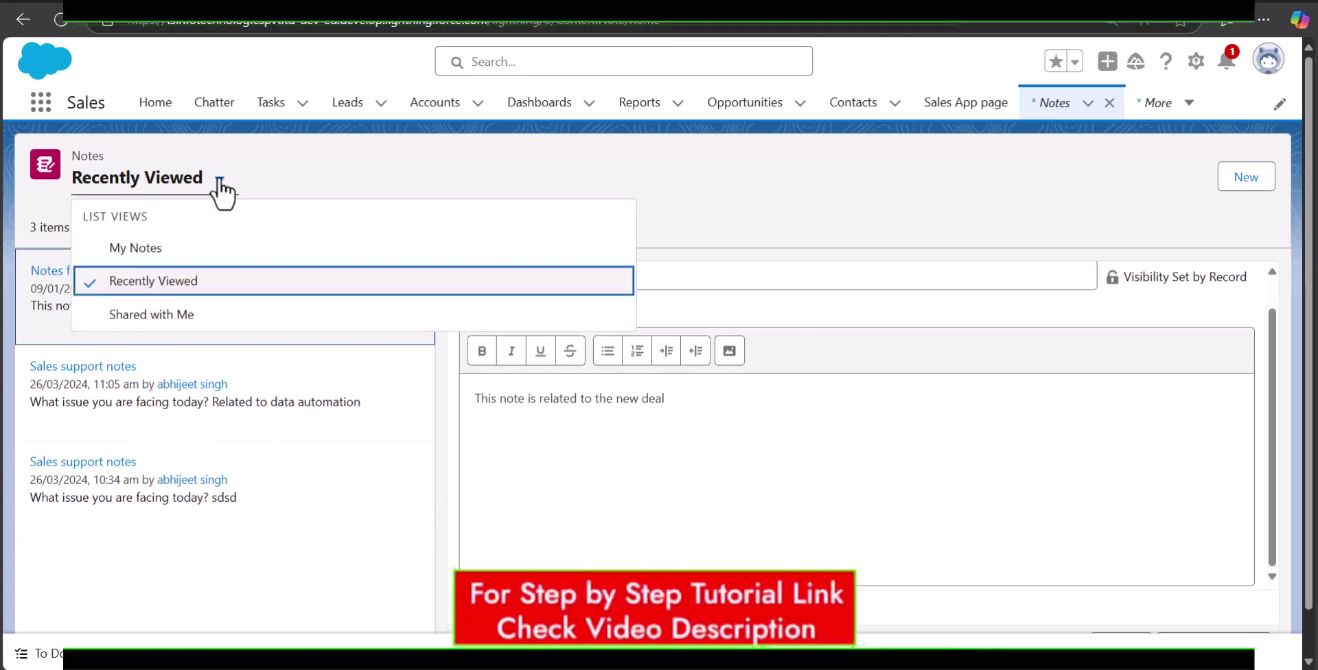
pyautogui.click(171, 249)
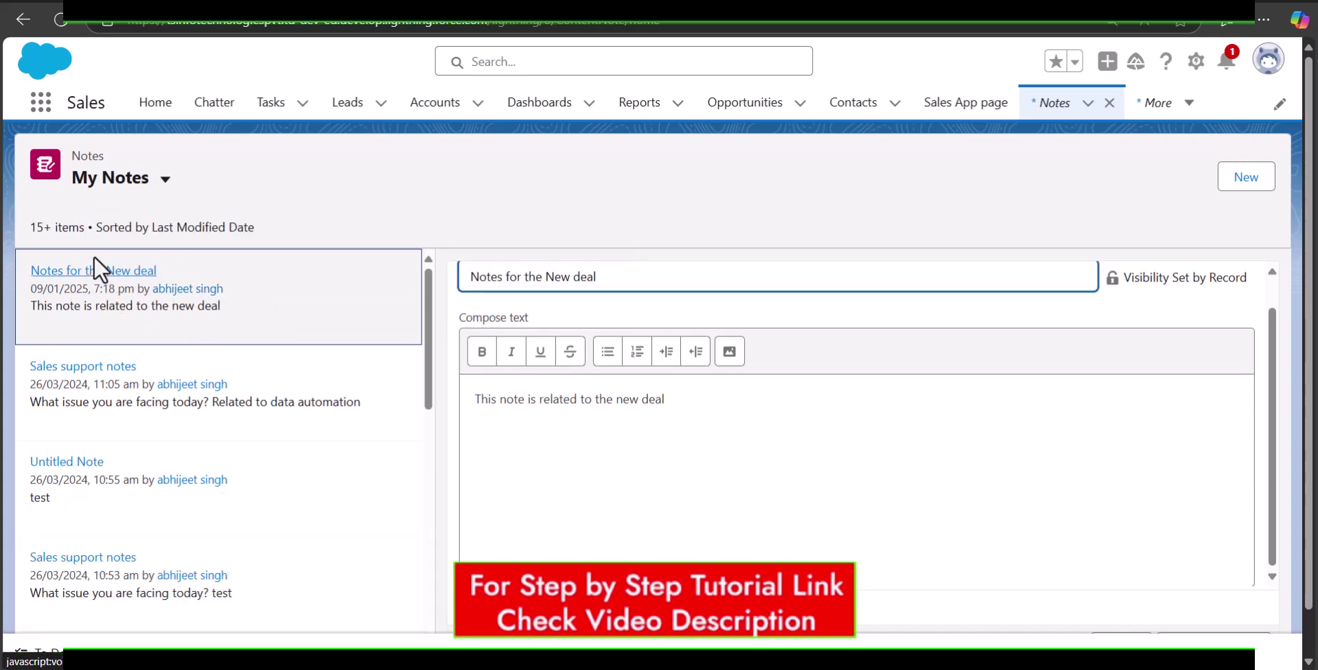
pyautogui.scroll(-10, 209, 316)
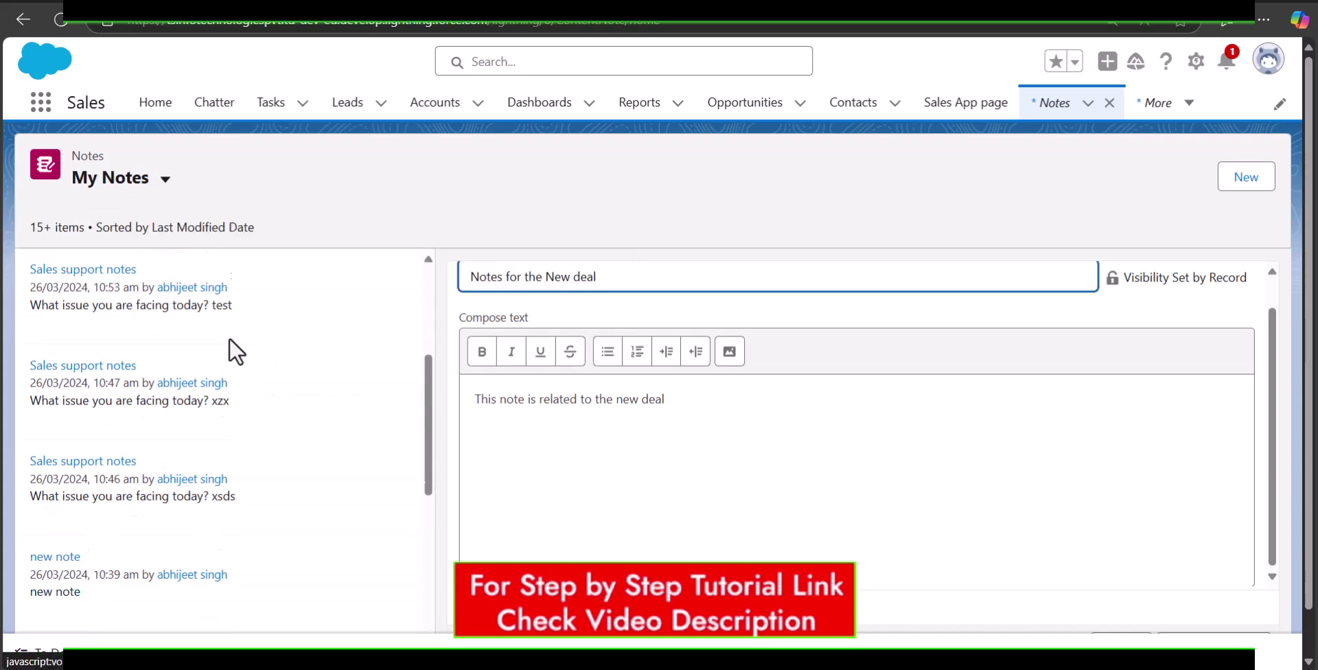
pyautogui.scroll(-1, 244, 389)
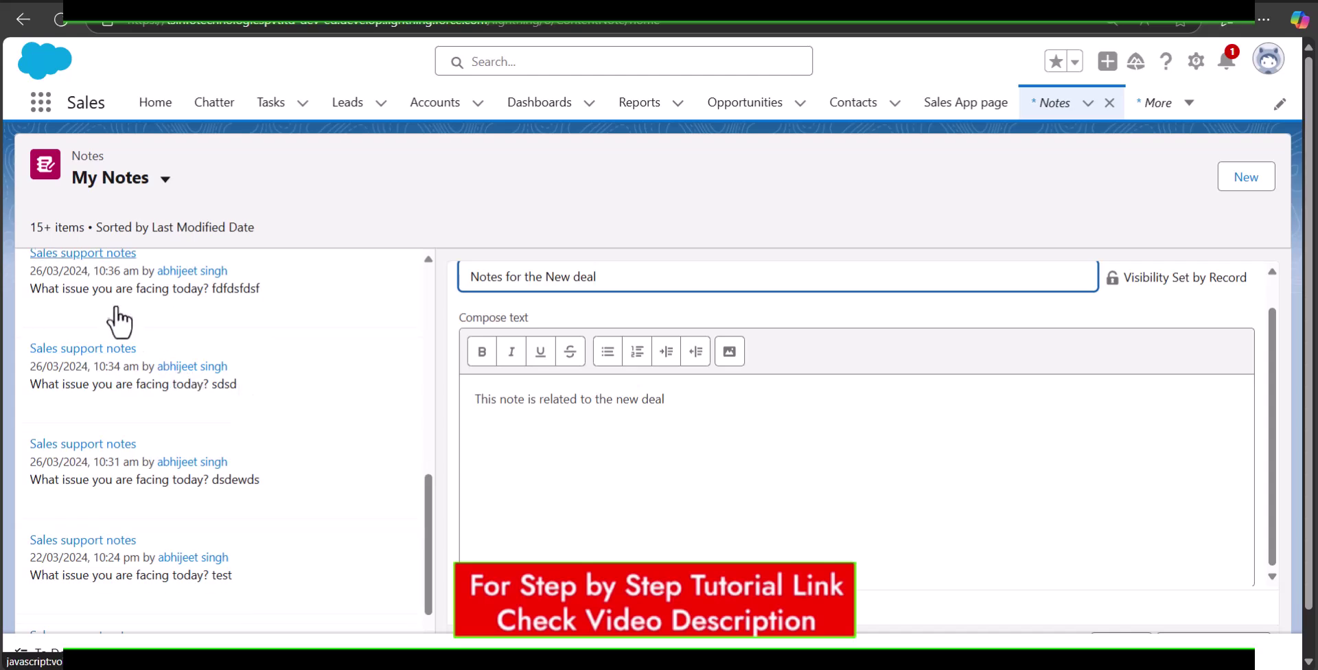
pyautogui.scroll(-3, 219, 515)
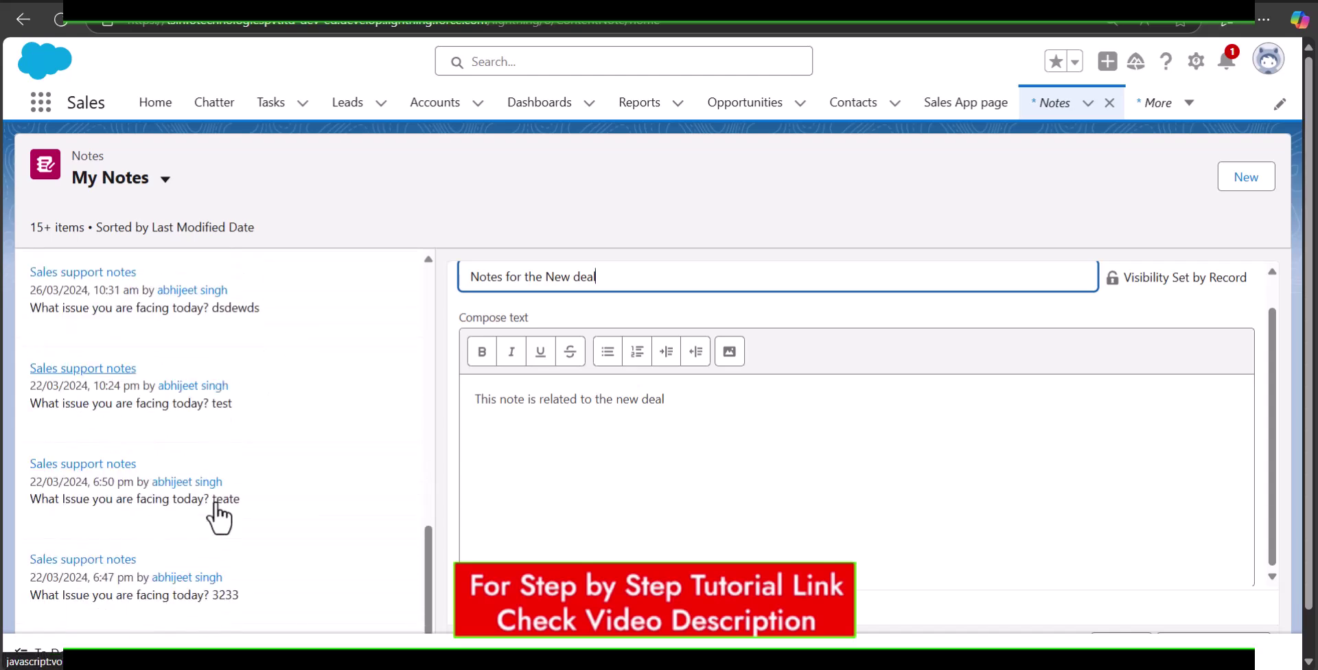
pyautogui.scroll(5, 219, 518)
pyautogui.scroll(3, 215, 515)
pyautogui.scroll(-3, 156, 453)
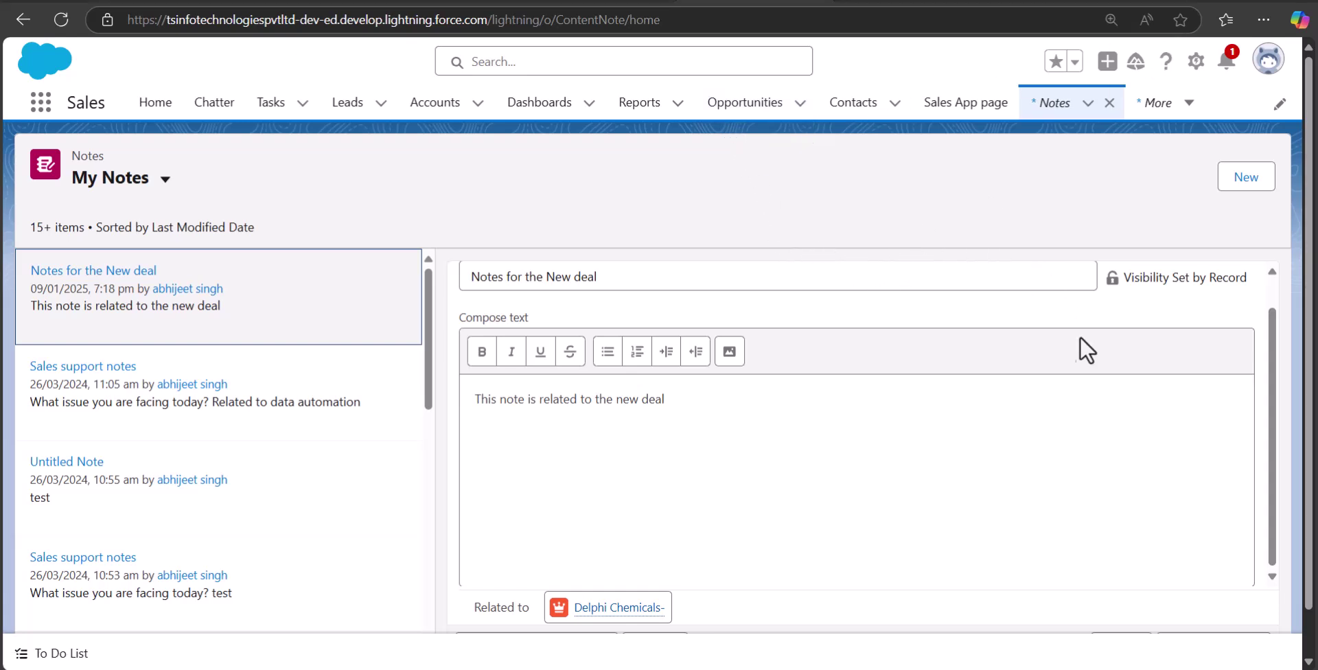
# Step: Open the Express Logistics Standby Generator opportunity, examine its related lists including Notes & Attachments, and return to Notes
pyautogui.click(727, 110)
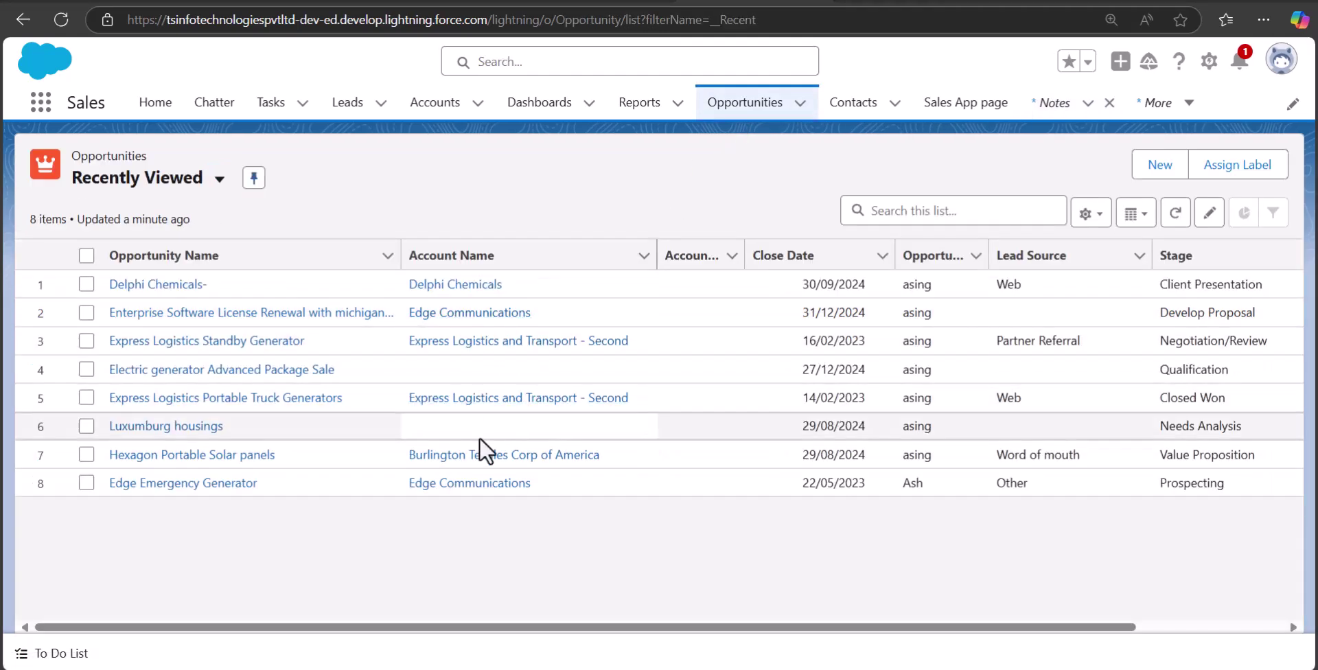
pyautogui.click(237, 342)
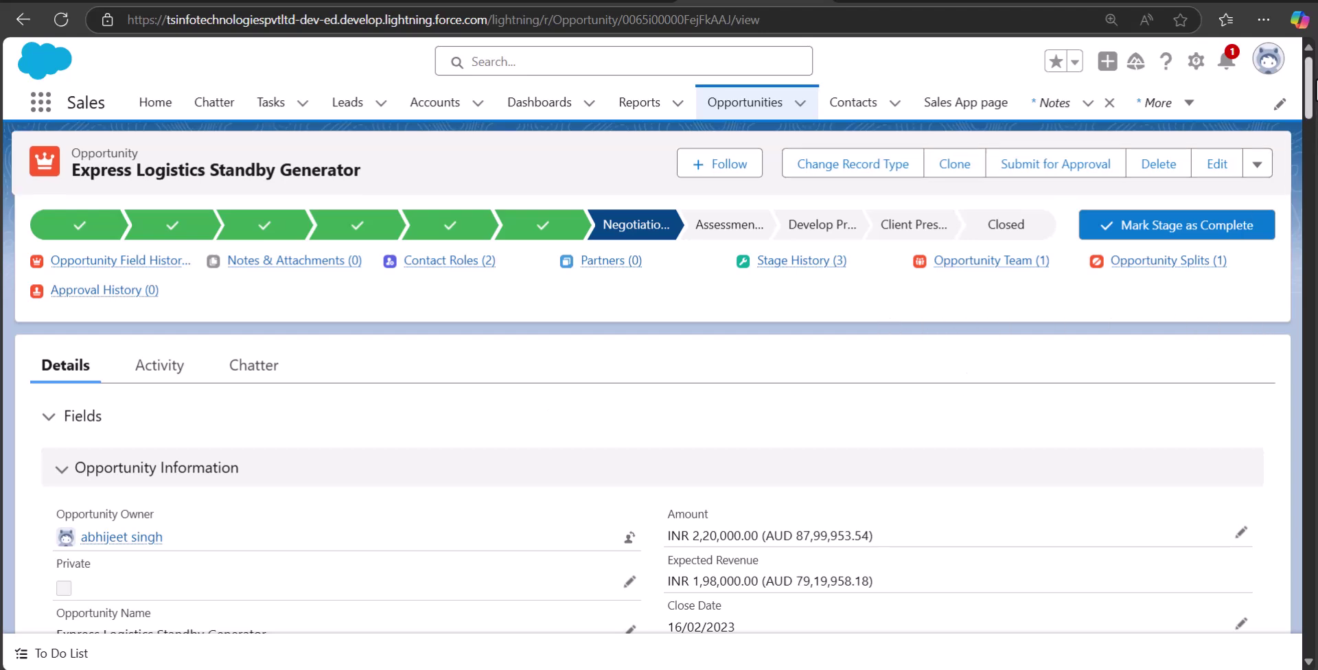
pyautogui.scroll(-10, 1297, 206)
pyautogui.scroll(-15, 1294, 202)
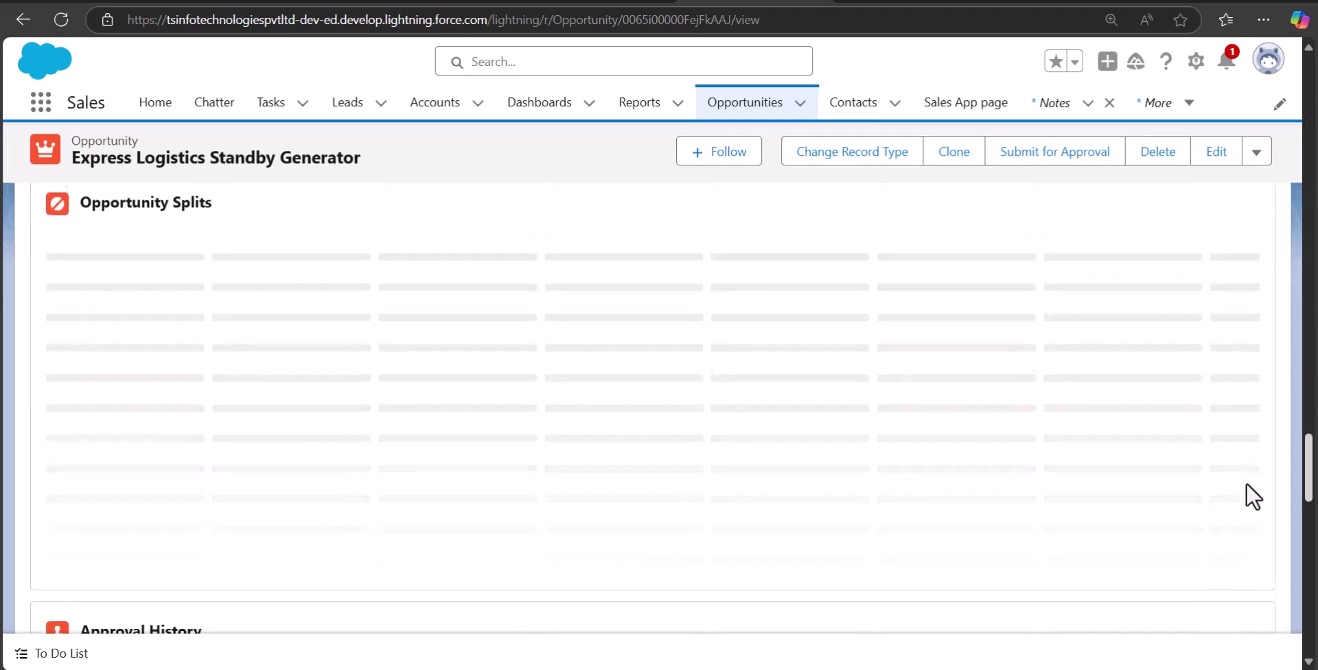
pyautogui.scroll(-10, 393, 428)
pyautogui.scroll(15, 369, 445)
pyautogui.scroll(10, 369, 445)
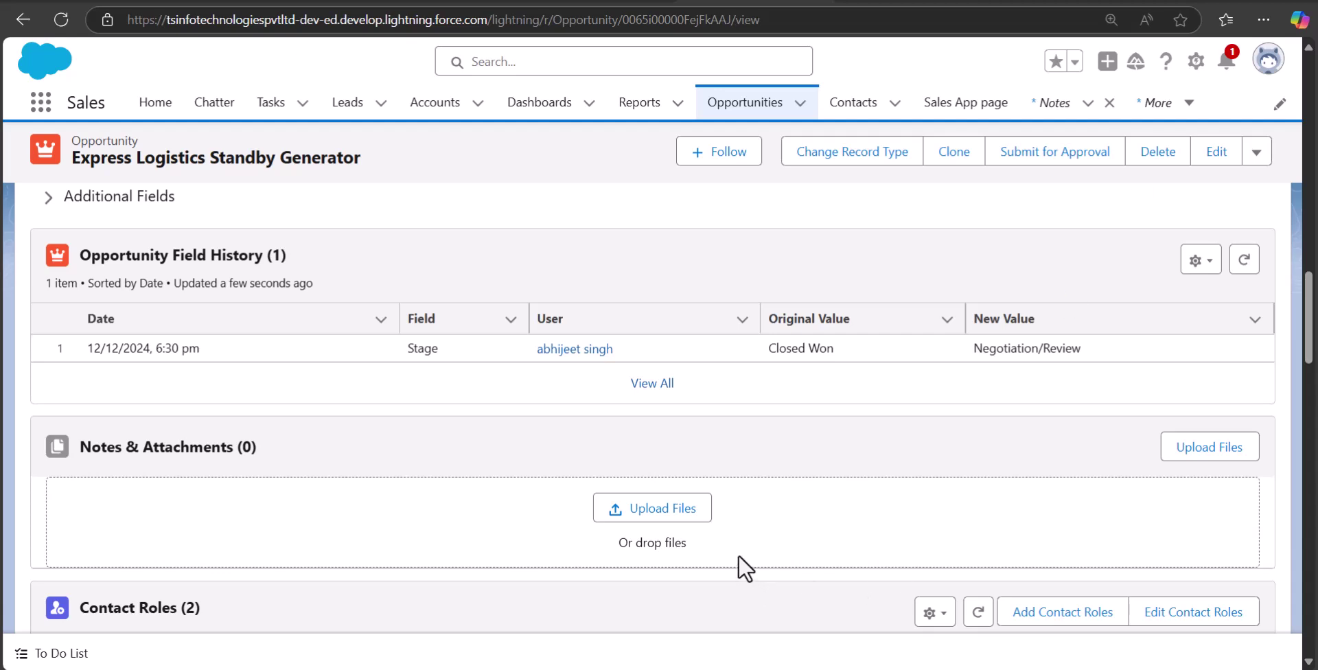
pyautogui.click(1056, 110)
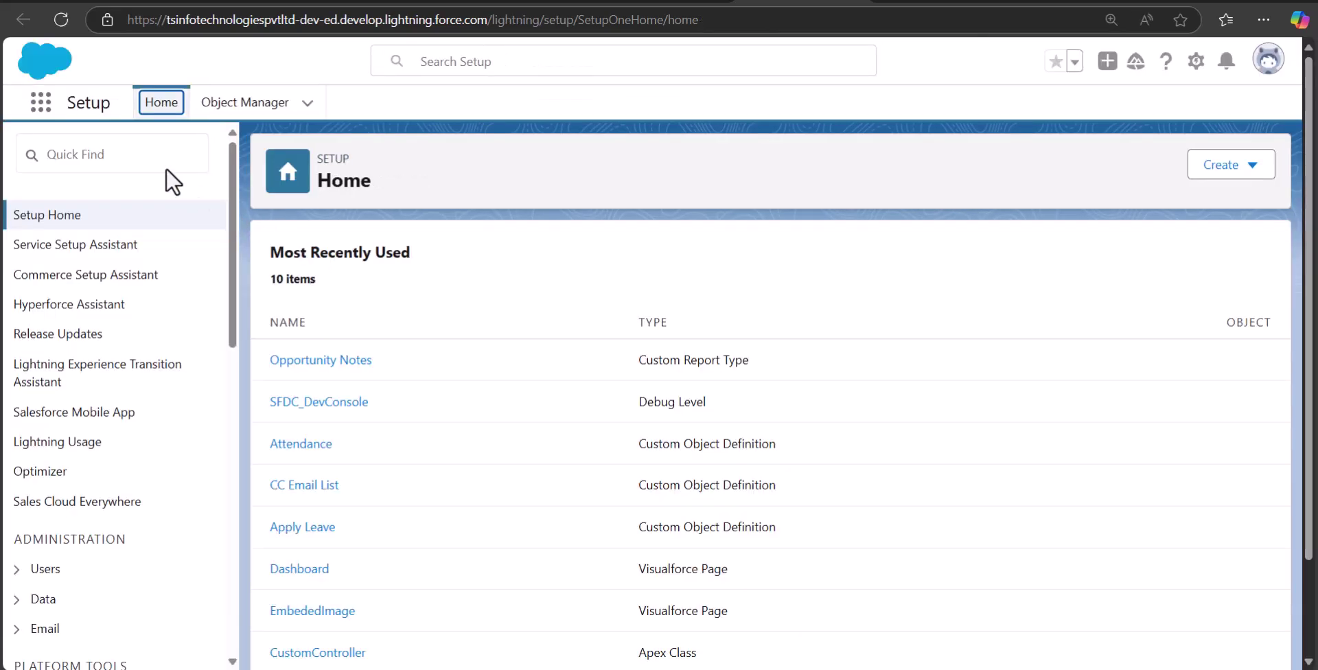
# Step: Search Setup for "report types" and open the list of all custom report types past the introduction page
pyautogui.click(129, 153)
pyautogui.press('Escape')
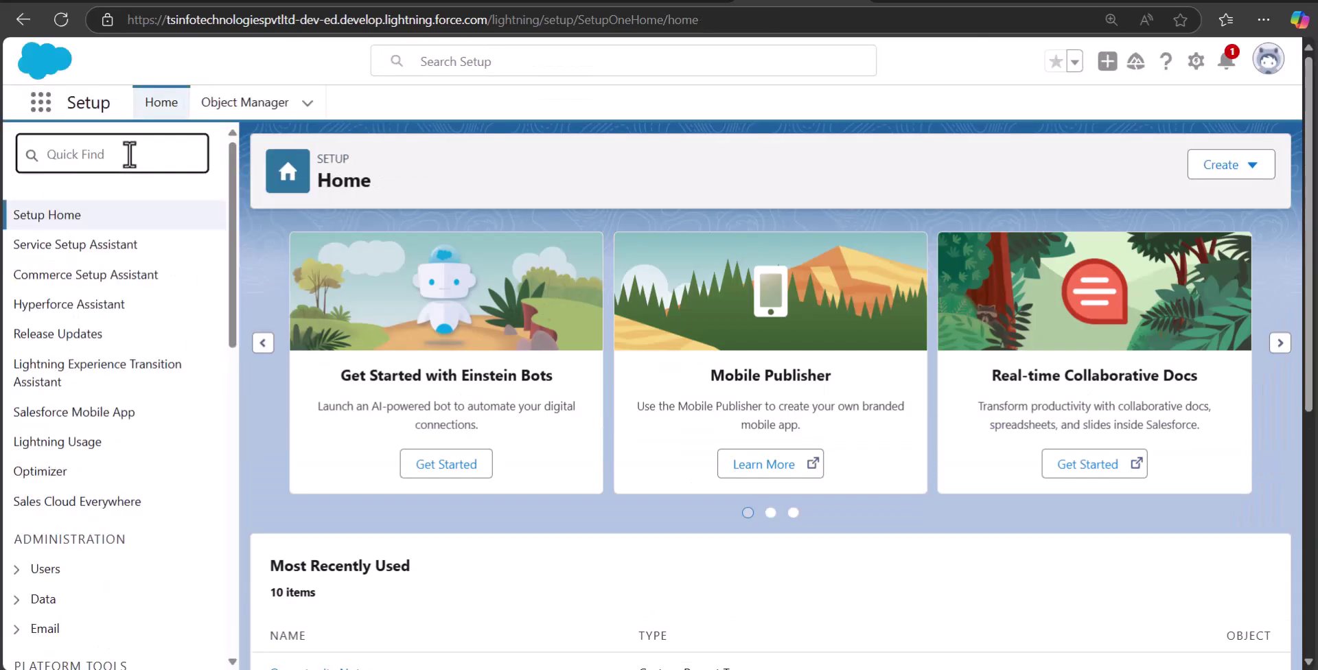
pyautogui.write('d')
pyautogui.press('BackSpace')
pyautogui.write('report t')
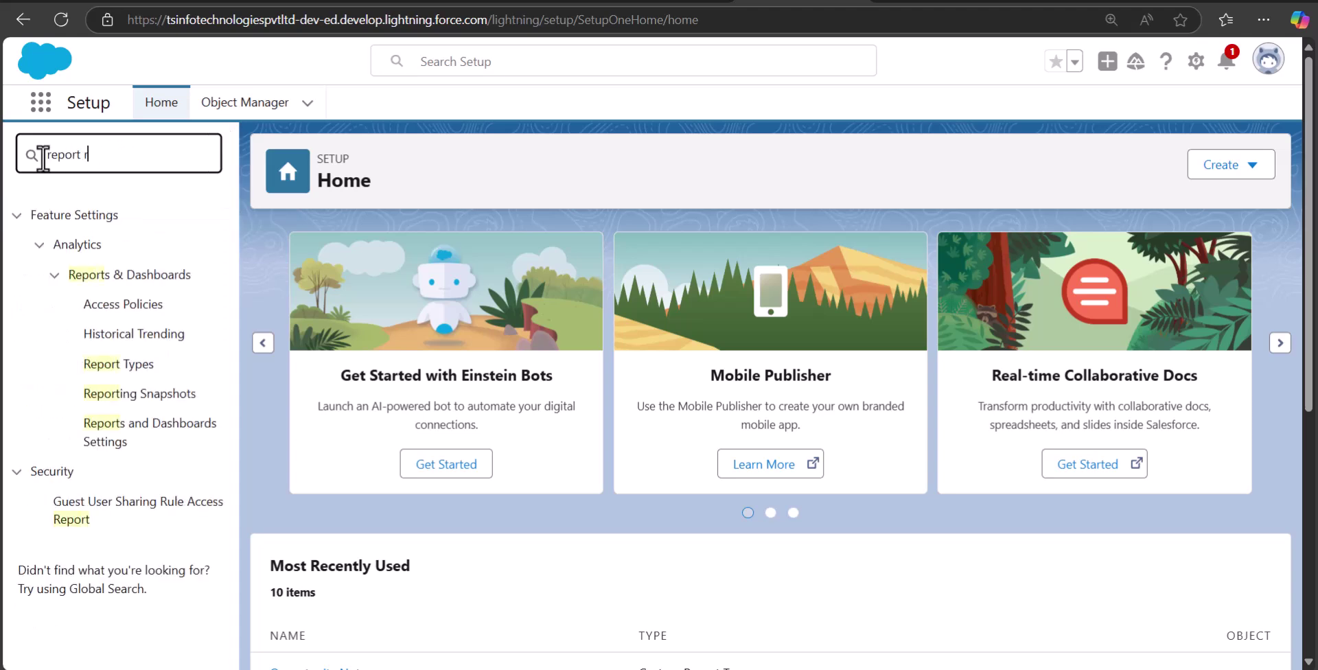
pyautogui.write('ypes')
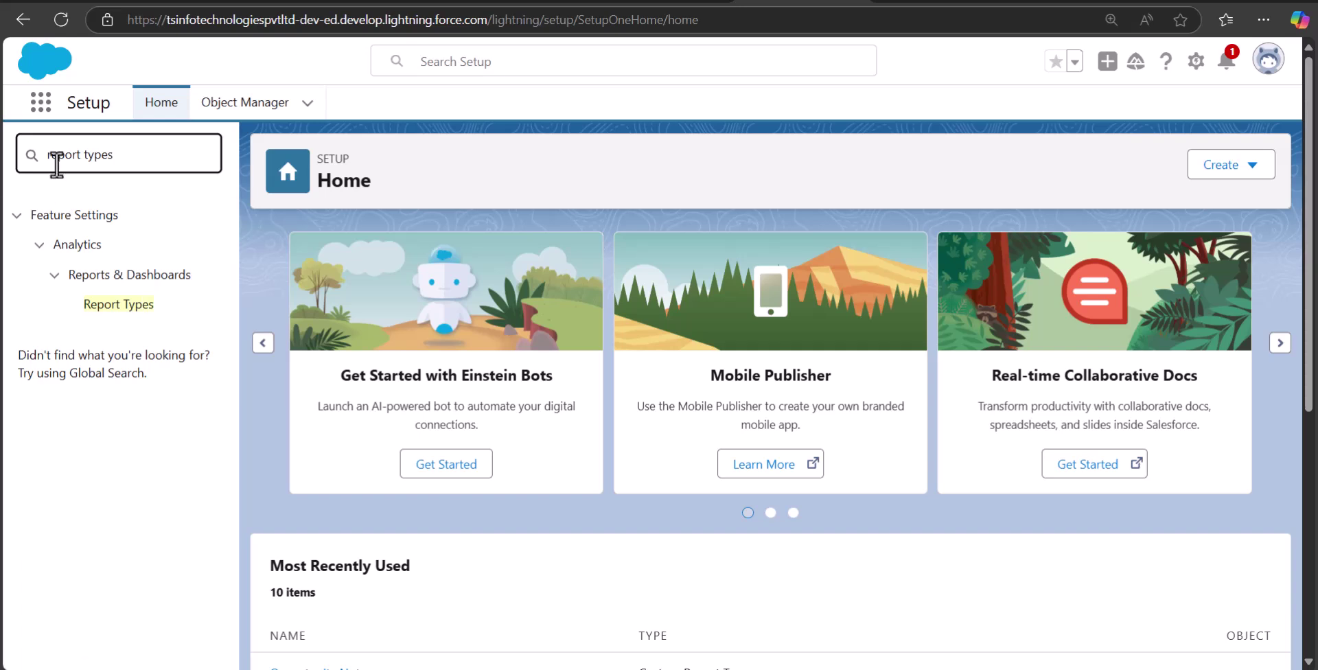
pyautogui.click(124, 308)
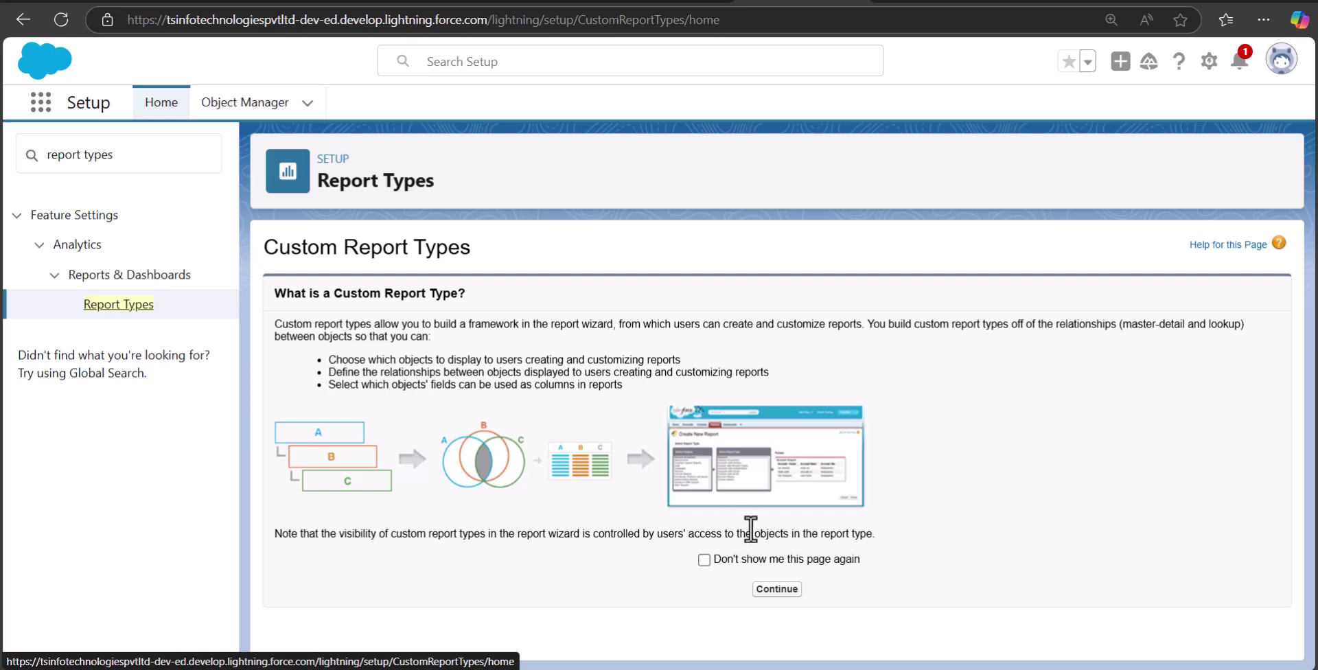
pyautogui.click(778, 589)
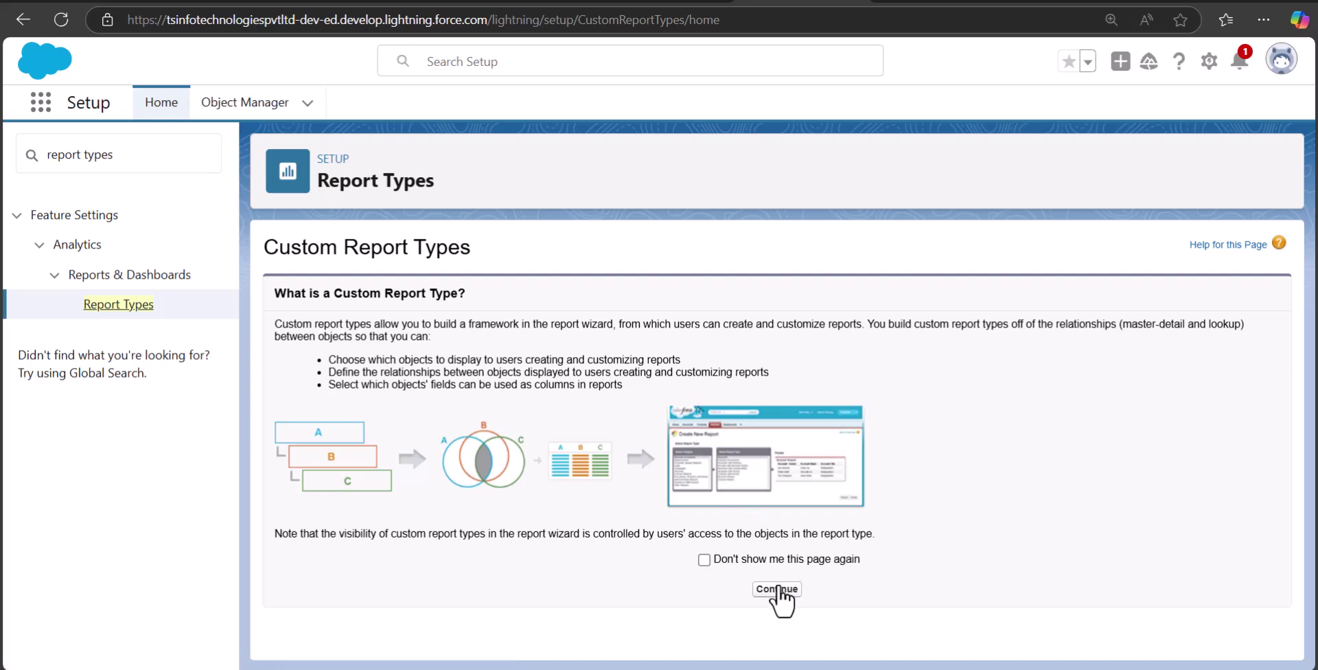
pyautogui.click(779, 589)
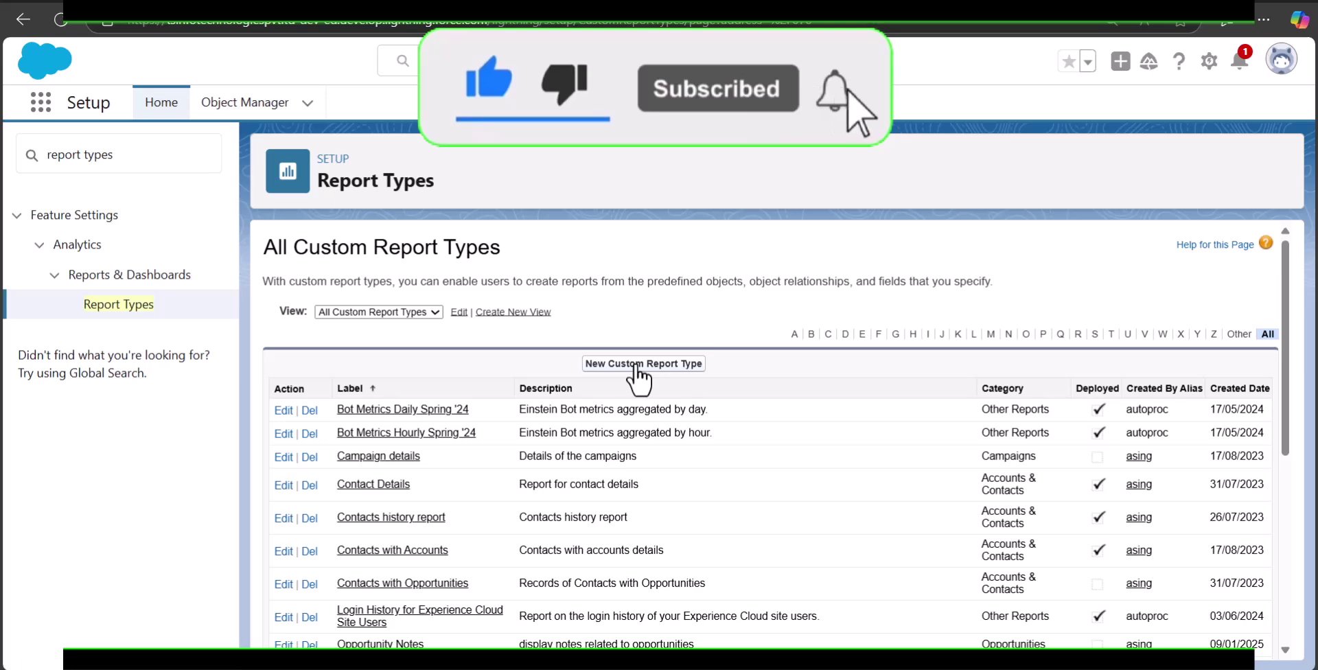
# Step: Start a new custom report type with Opportunities as the primary object
pyautogui.click(638, 364)
pyautogui.scroll(-1, 488, 404)
pyautogui.click(583, 364)
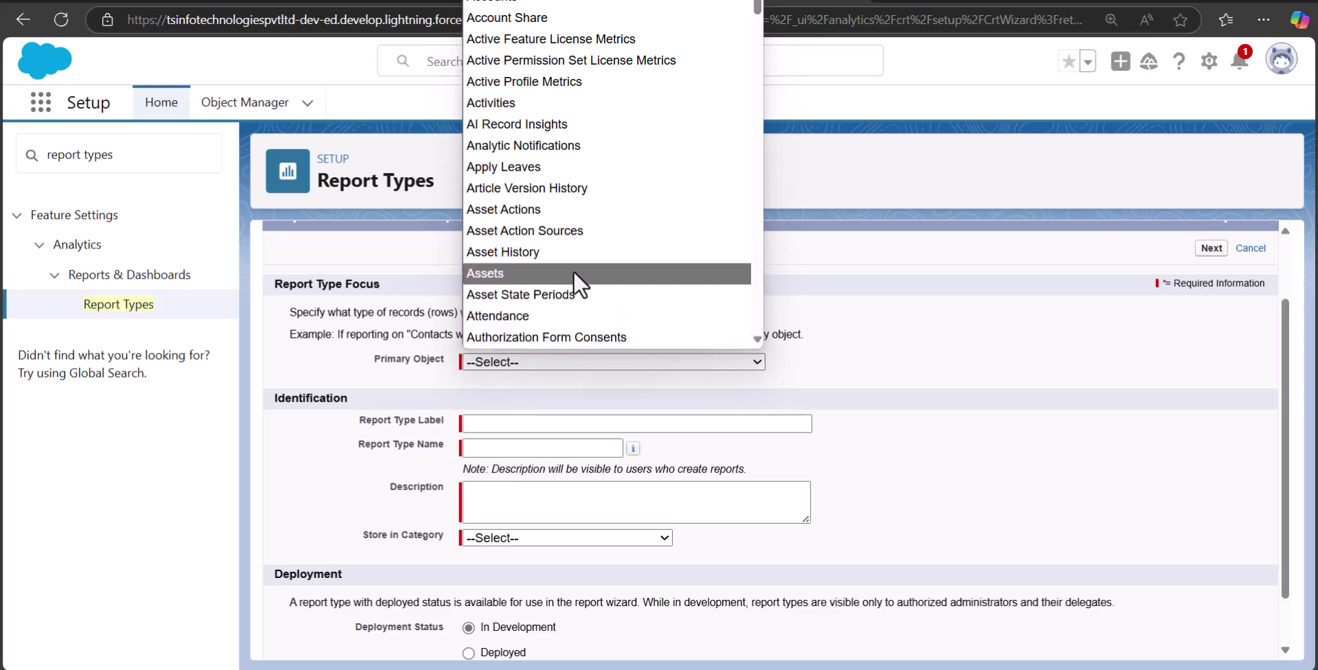
pyautogui.scroll(-3, 574, 270)
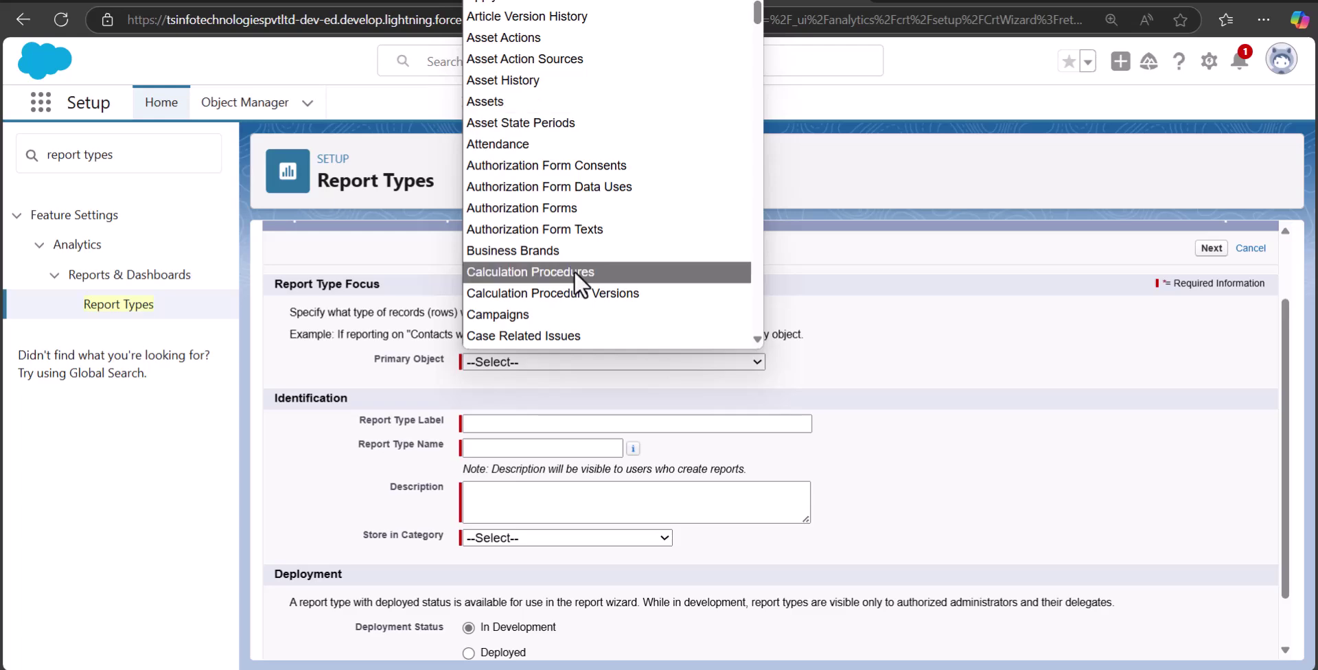
pyautogui.write('opp')
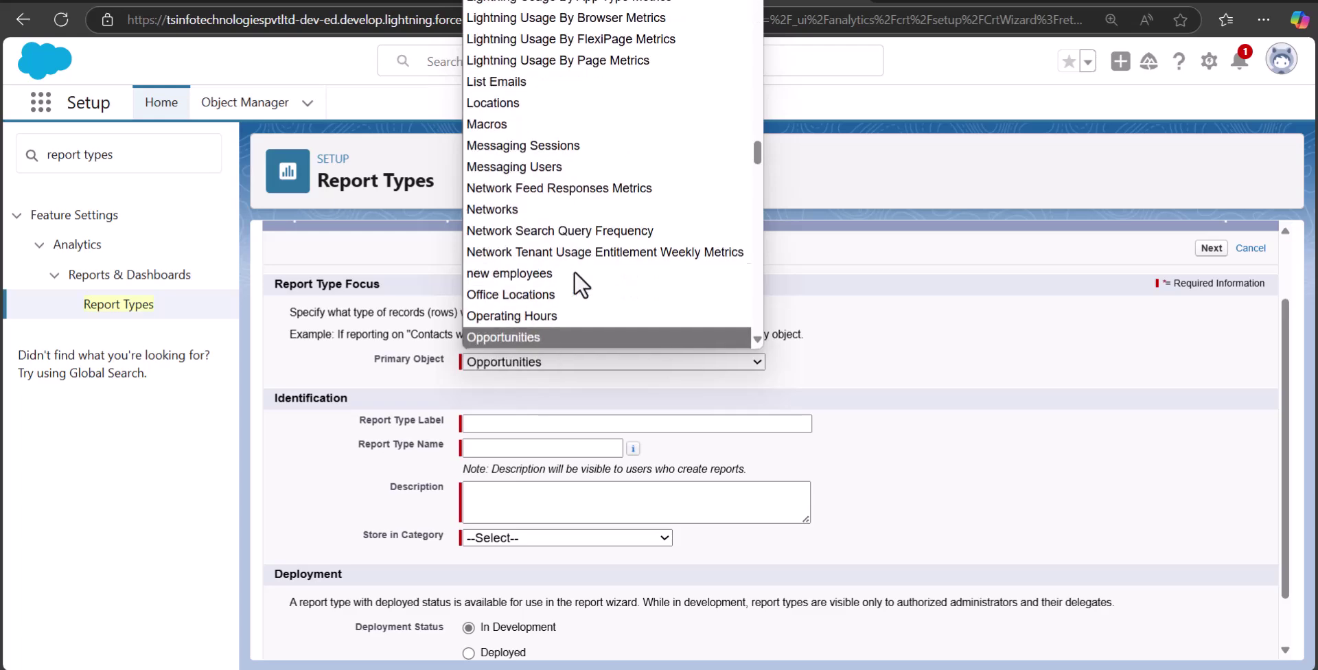
pyautogui.click(546, 336)
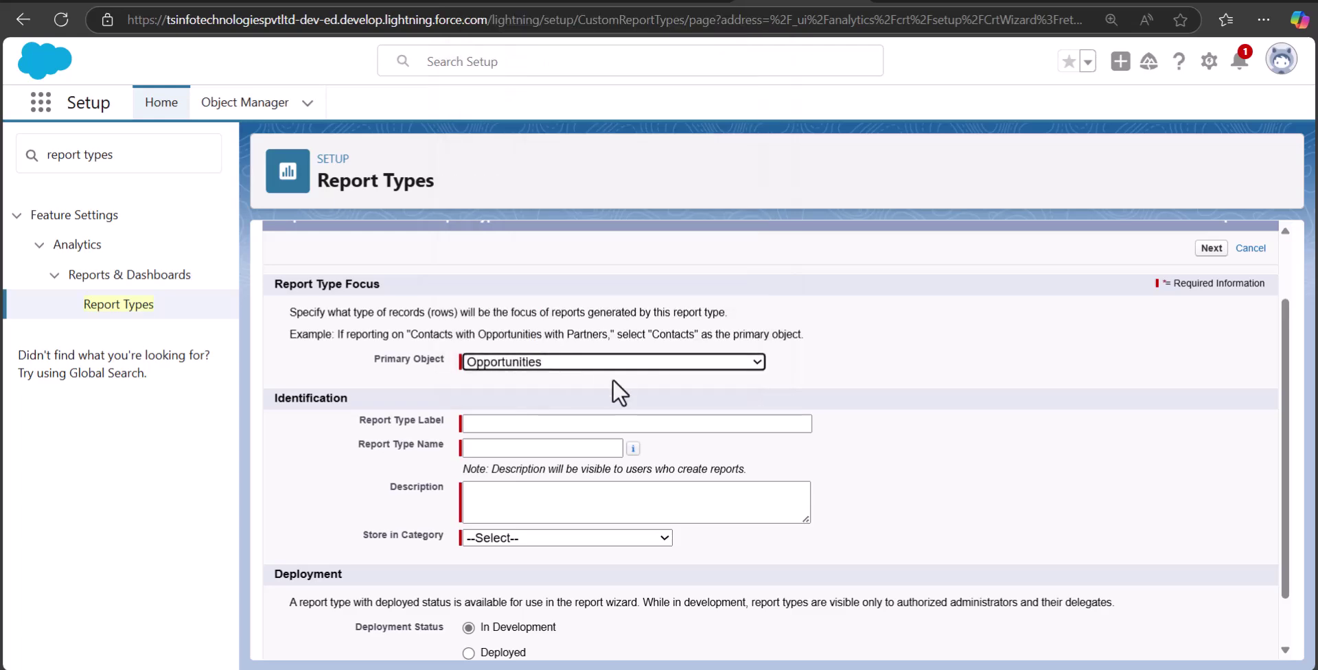
# Step: Label and name the report type opportunity_notes, describe it as "opporunity notes", store it under Opportunities, and continue to the record set definition
pyautogui.click(539, 425)
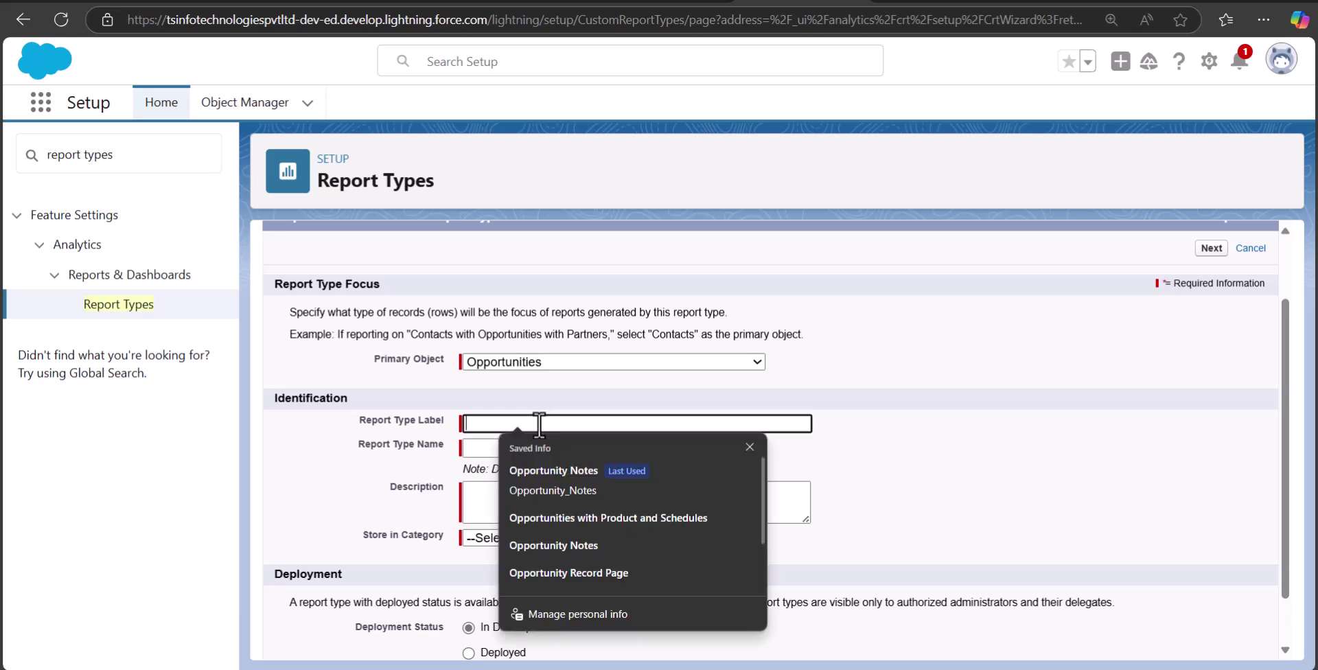
pyautogui.write('opportunity_notes')
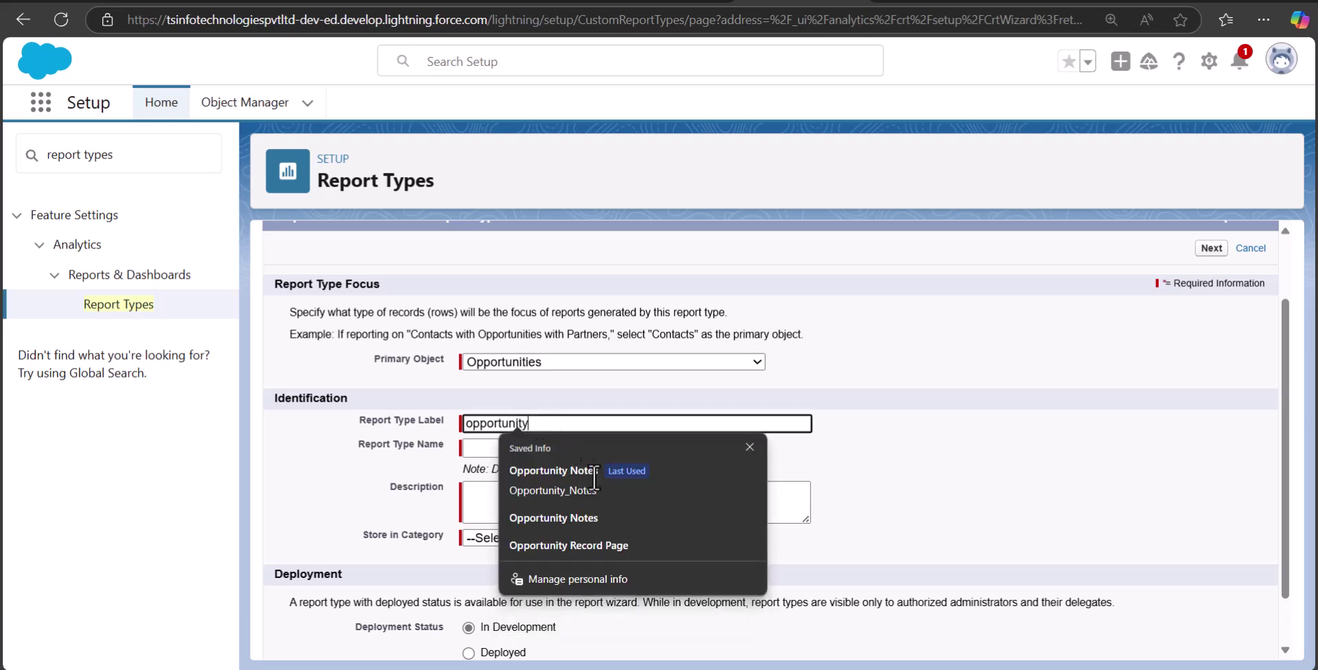
pyautogui.click(603, 495)
pyautogui.write('opportunity_notes')
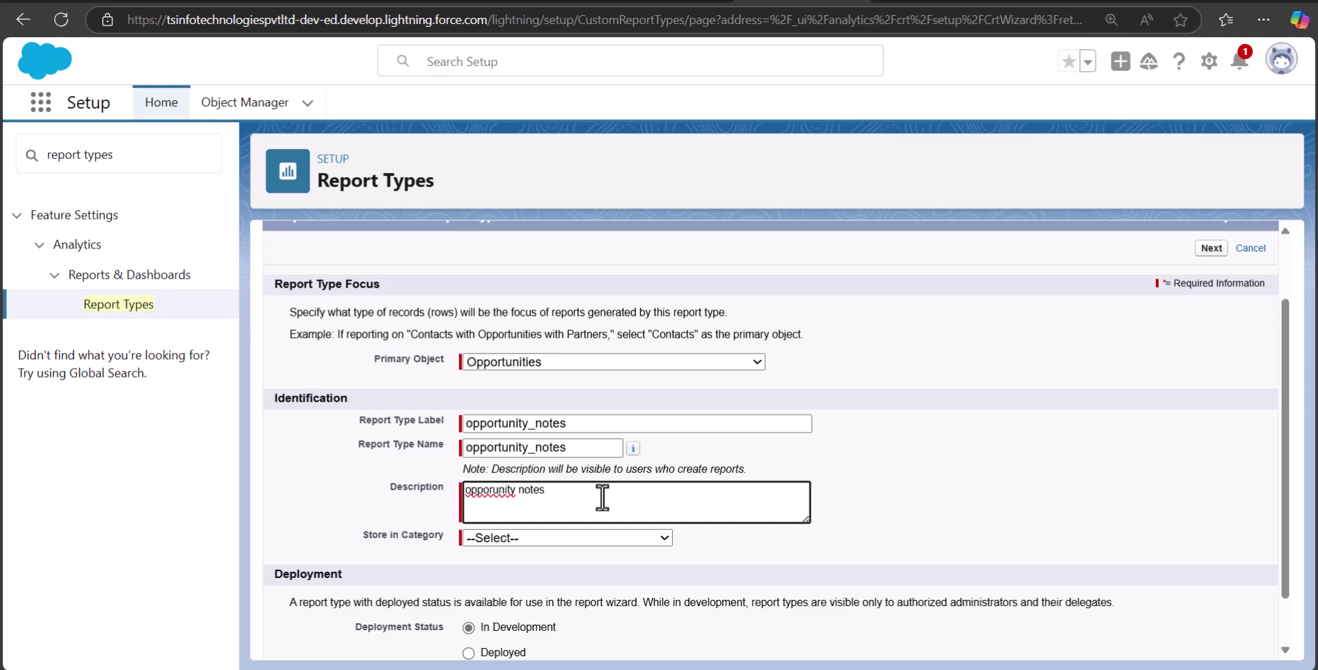
pyautogui.scroll(-1, 559, 547)
pyautogui.click(550, 484)
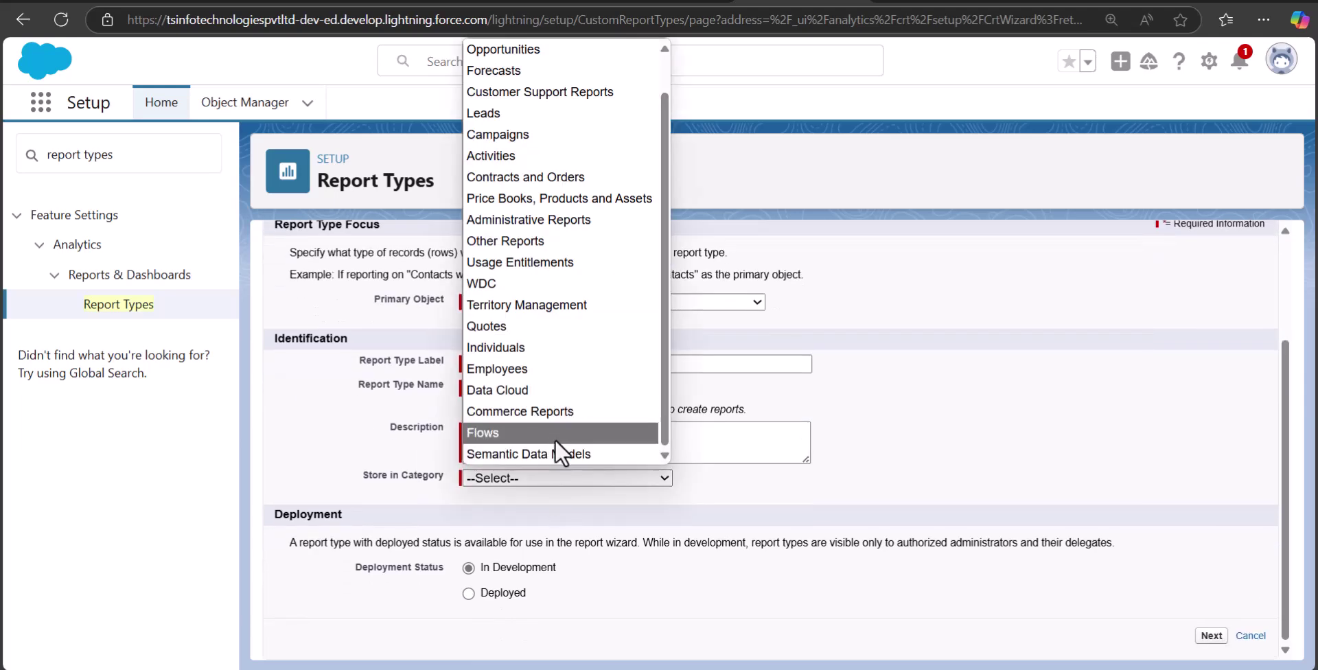
pyautogui.scroll(3, 550, 287)
pyautogui.click(531, 88)
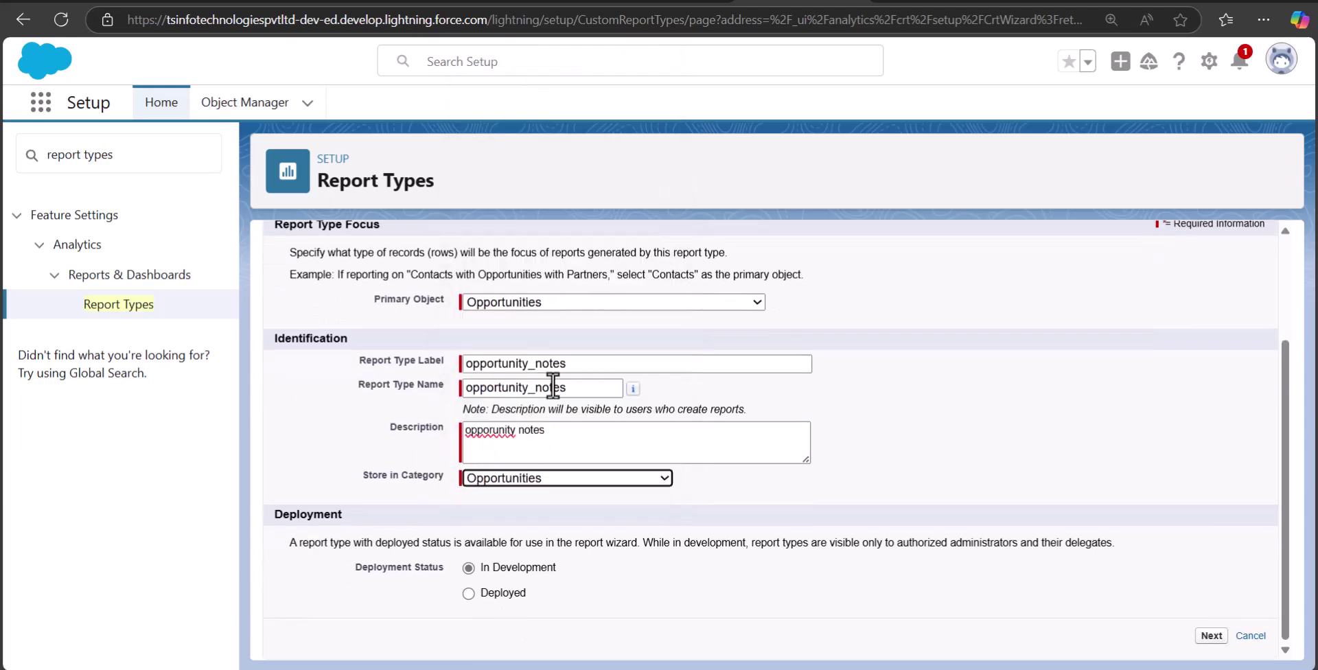
pyautogui.click(1211, 634)
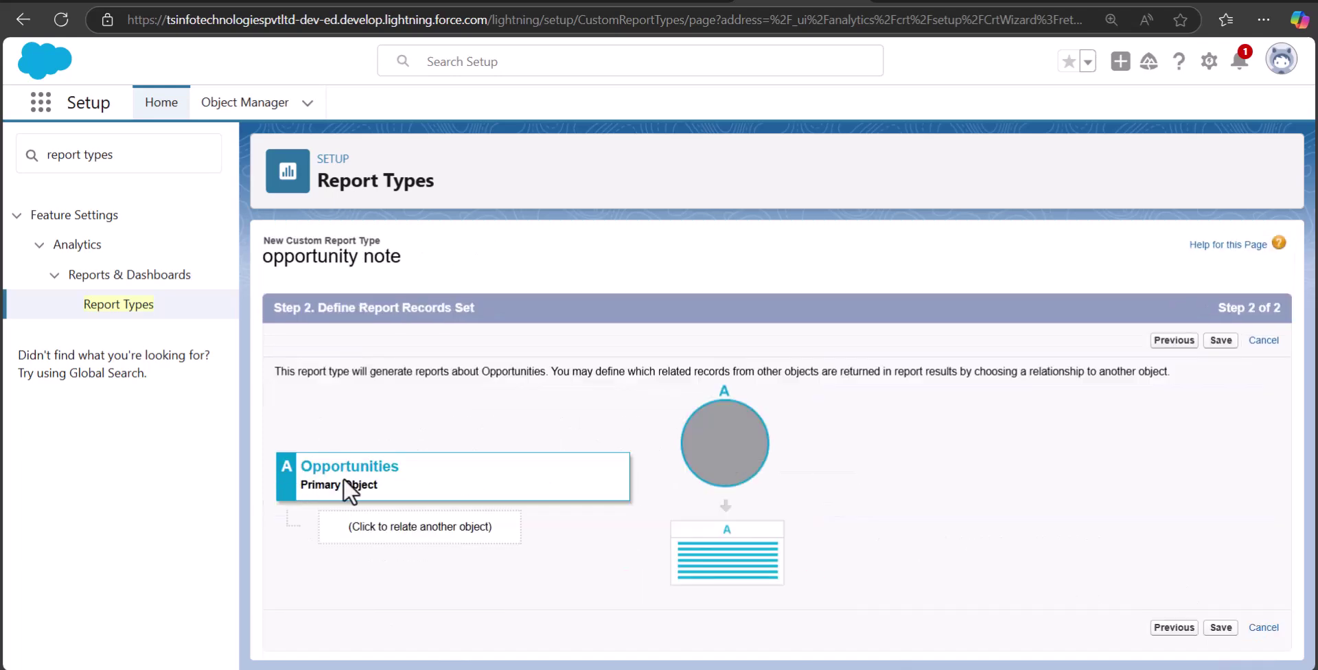
# Step: Try to relate a notes or document object to Opportunities, searching the related objects for "notes" and "docu"
pyautogui.click(379, 532)
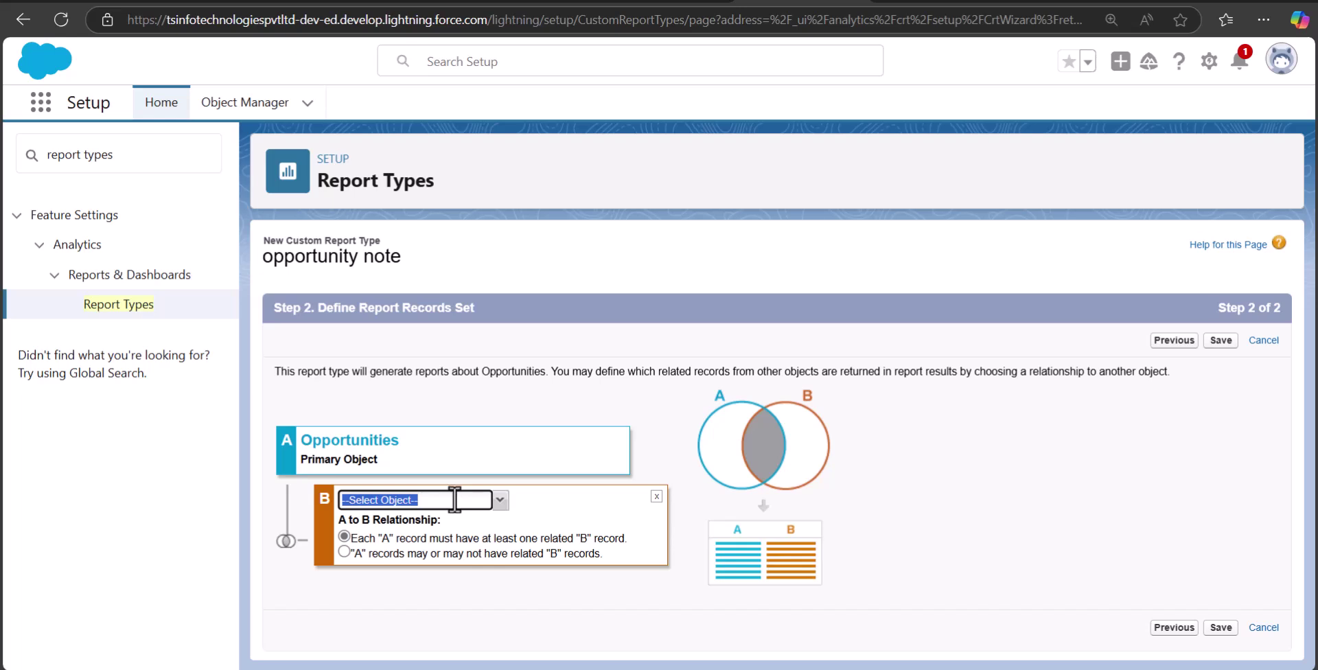
pyautogui.write('notes')
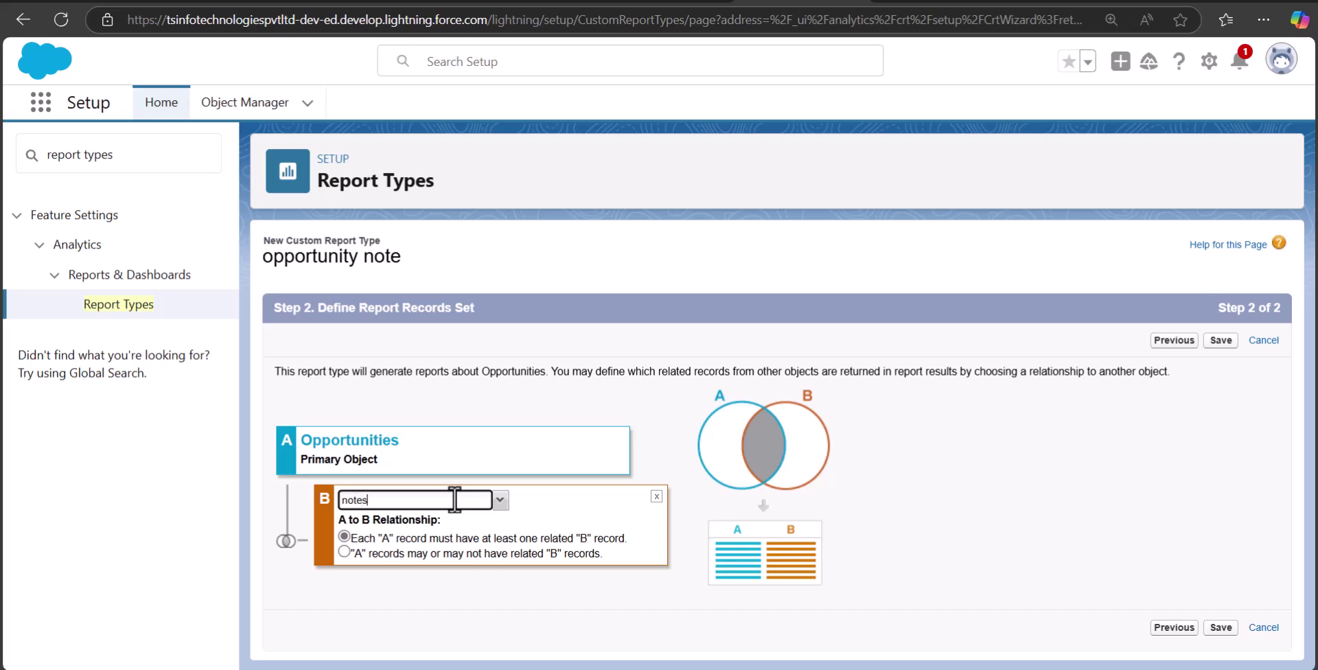
pyautogui.click(500, 499)
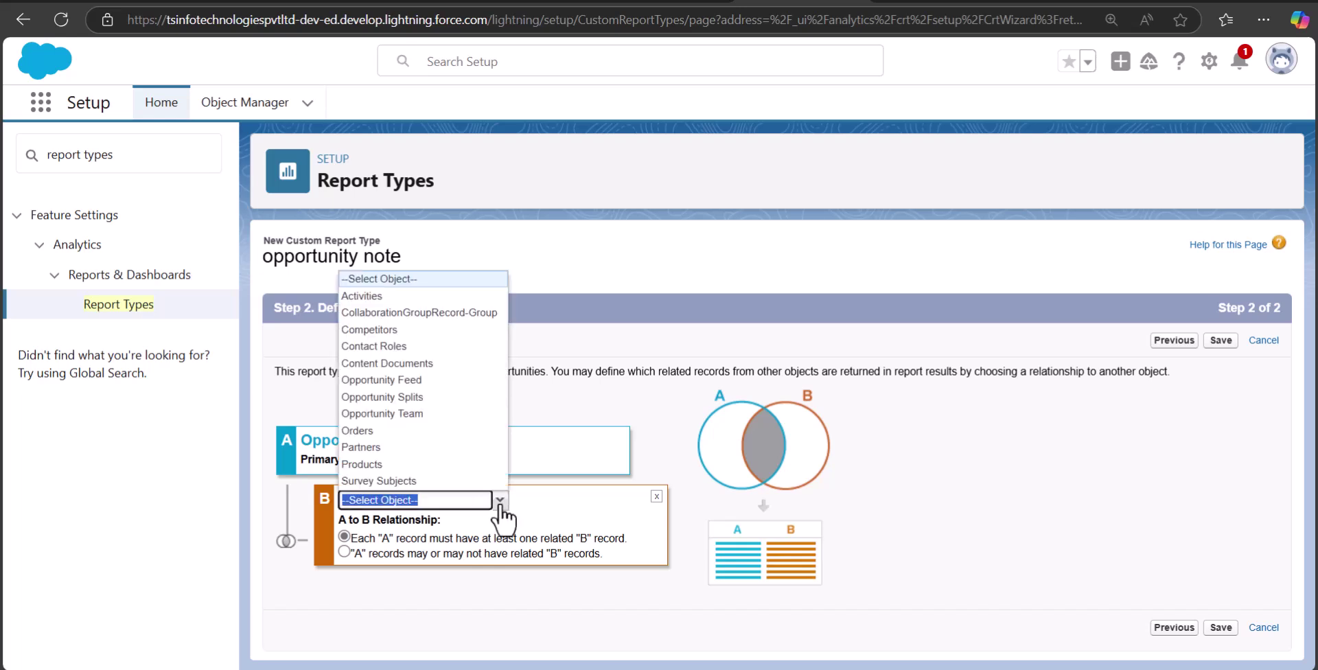
pyautogui.write('doc')
pyautogui.press('BackSpace')
pyautogui.press('BackSpace')
pyautogui.press('BackSpace')
pyautogui.write('docu')
pyautogui.press('BackSpace')
pyautogui.press('BackSpace')
pyautogui.press('BackSpace')
pyautogui.press('BackSpace')
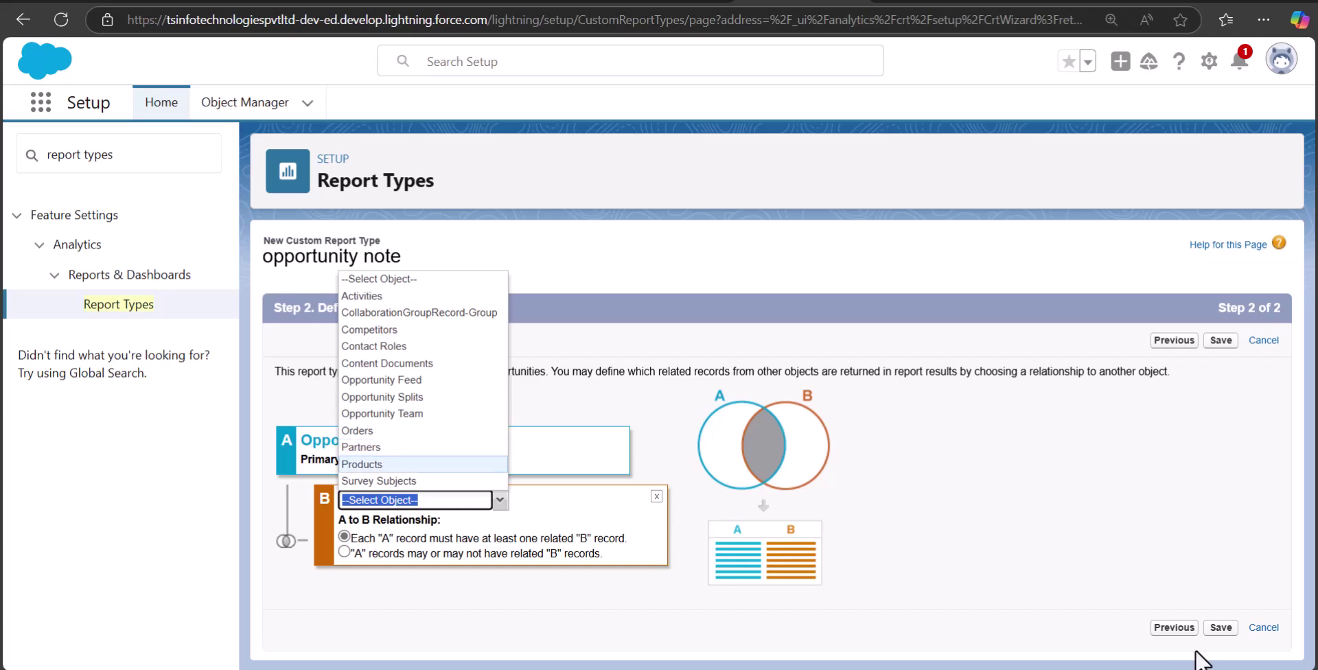
pyautogui.click(1191, 553)
# Step: Leave the unfinished custom report type and open the Reports list by searching the app launcher for "Reports"
pyautogui.click(42, 103)
pyautogui.write('Reports')
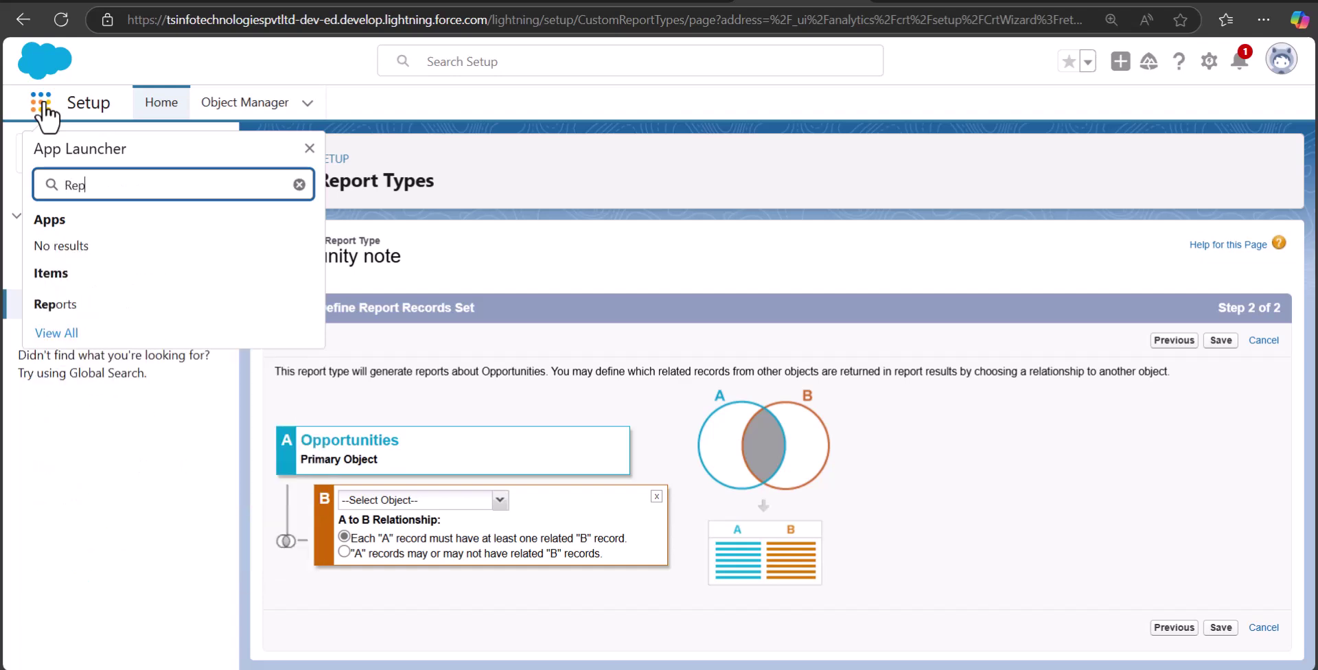
pyautogui.click(81, 307)
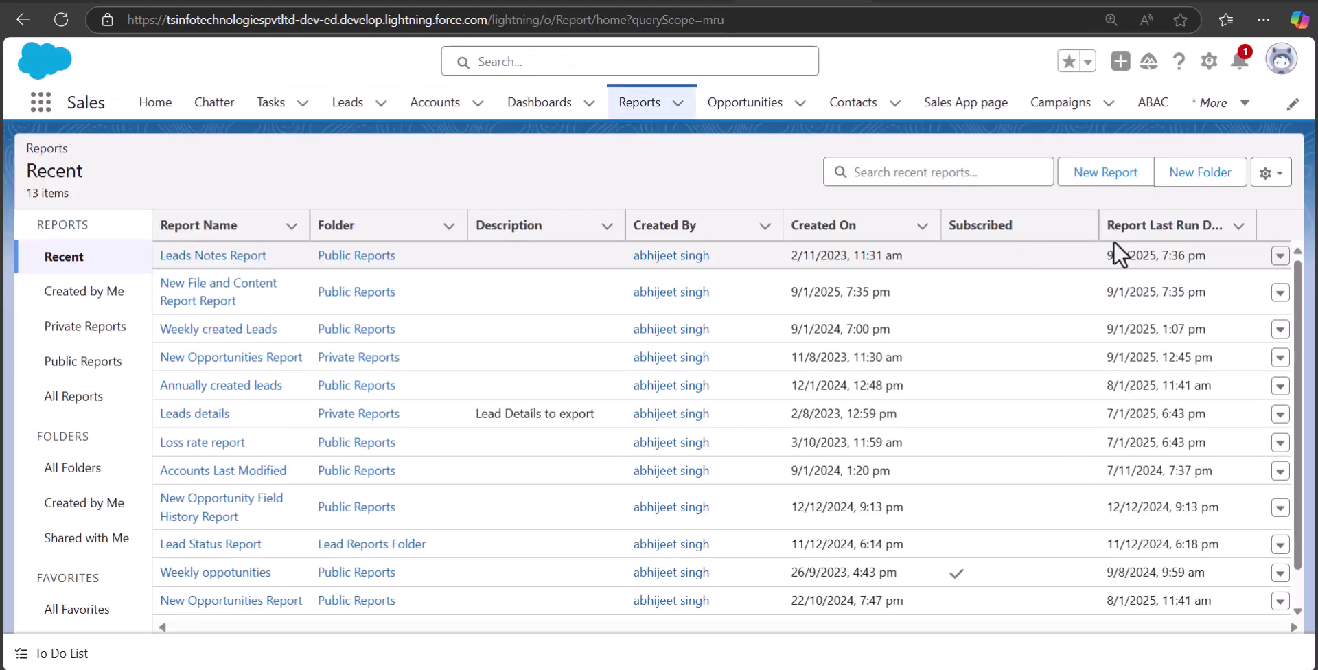
# Step: Start a new report using the File and Content Report type from the File and Content Reports category
pyautogui.click(1096, 173)
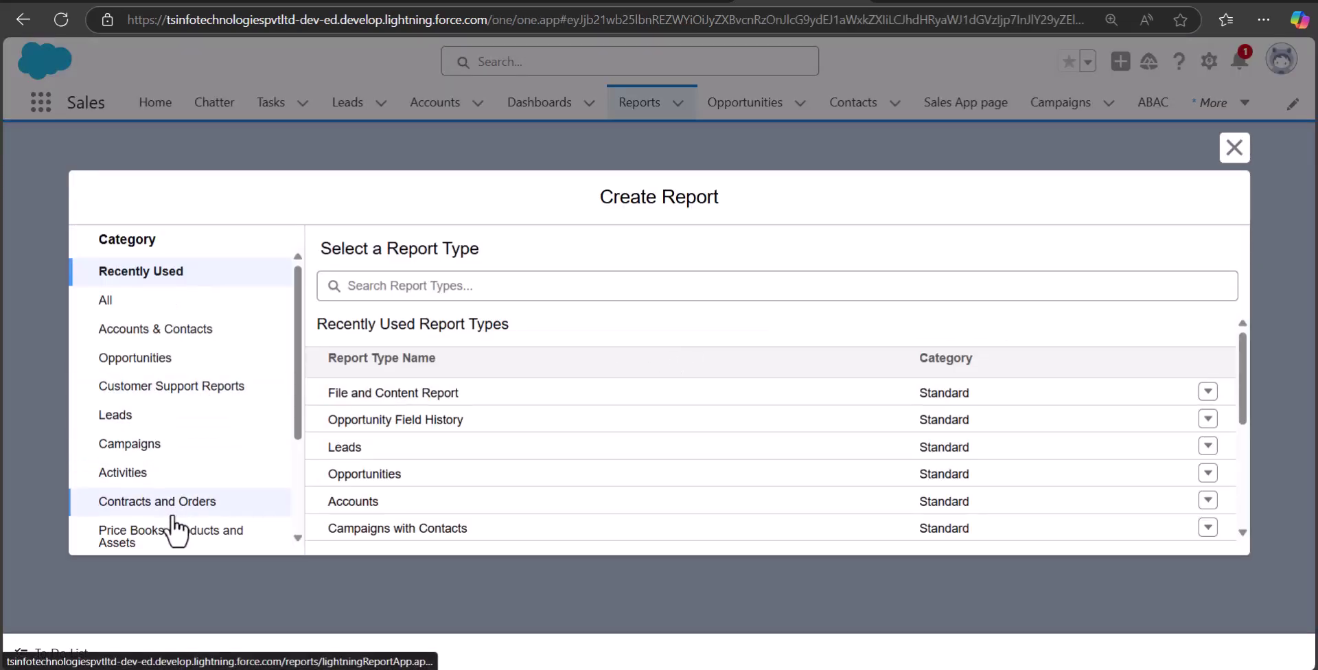
pyautogui.scroll(-3, 171, 523)
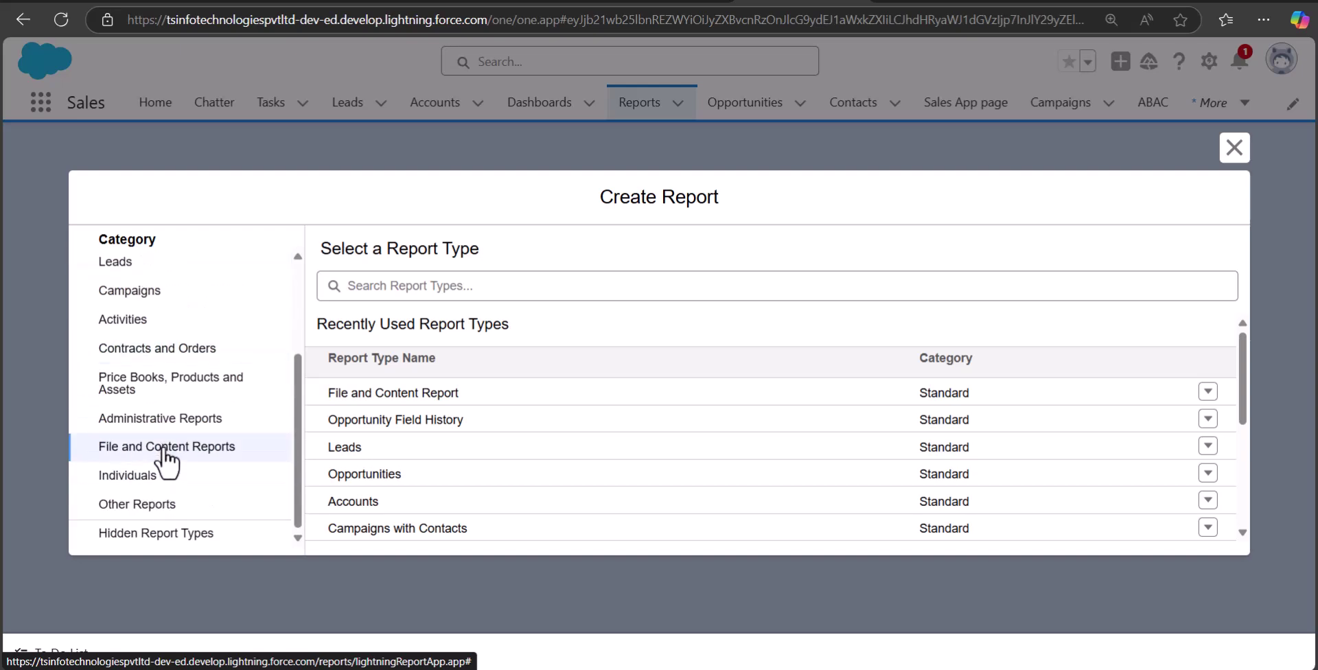
pyautogui.click(165, 450)
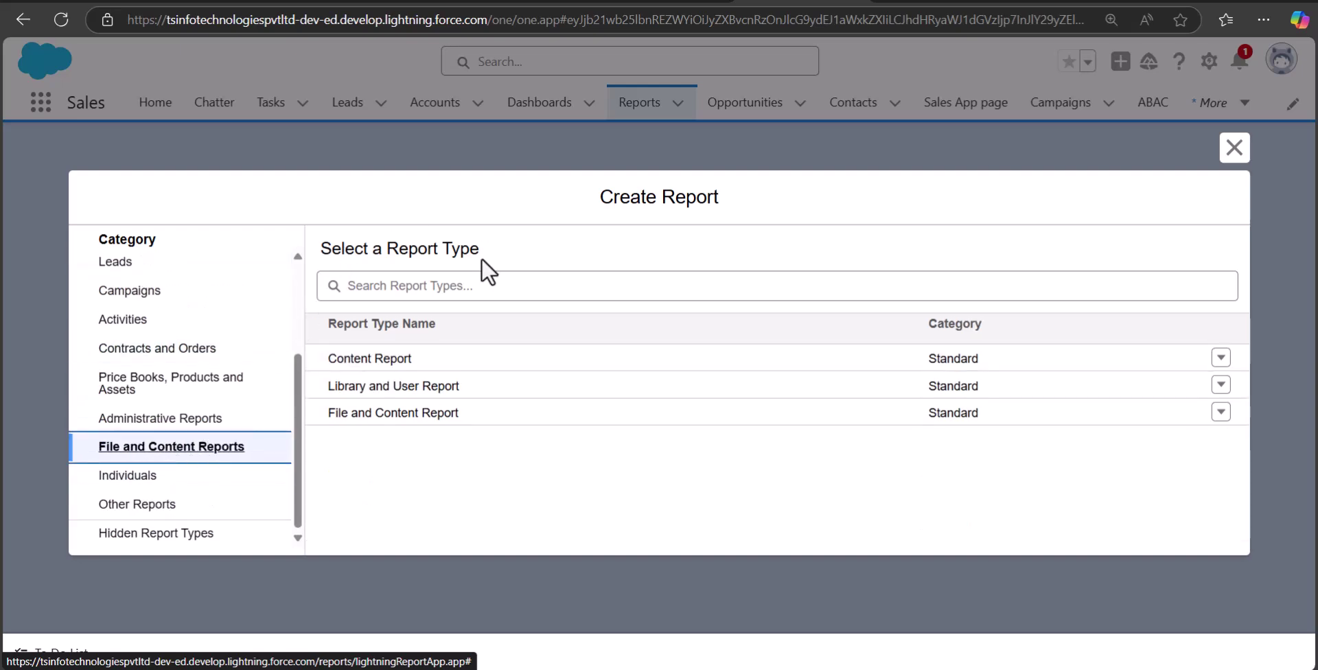
pyautogui.click(356, 415)
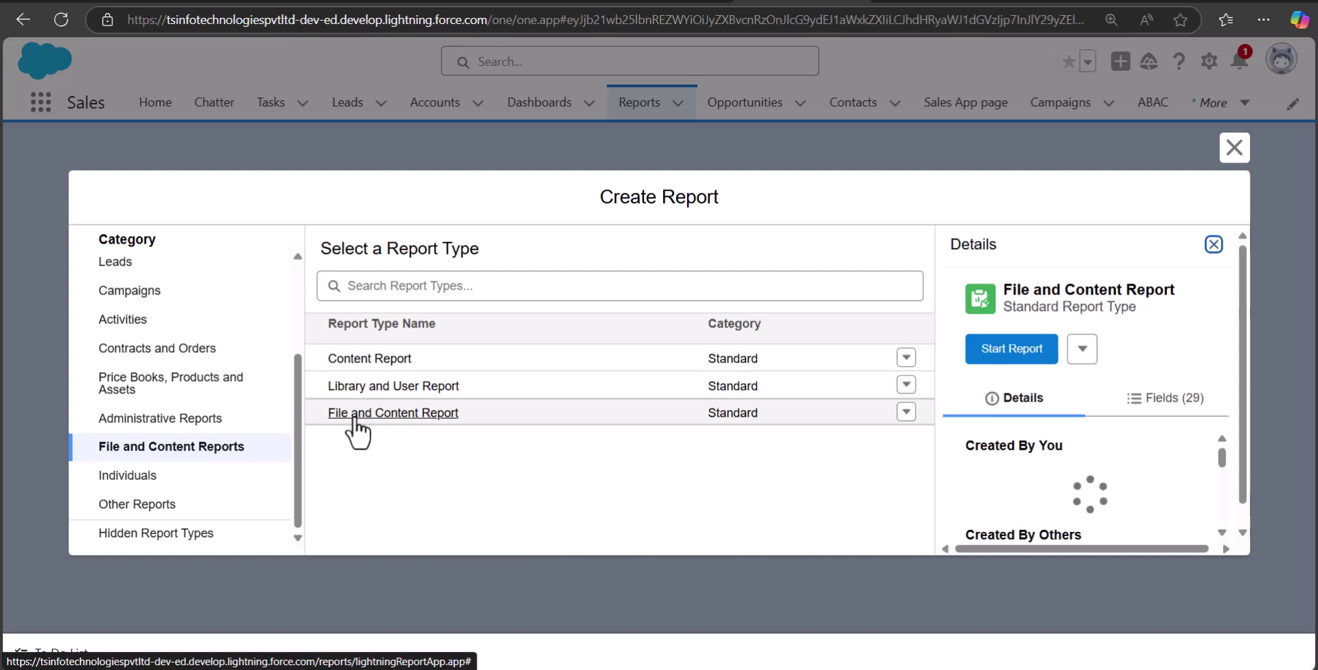
pyautogui.click(1009, 357)
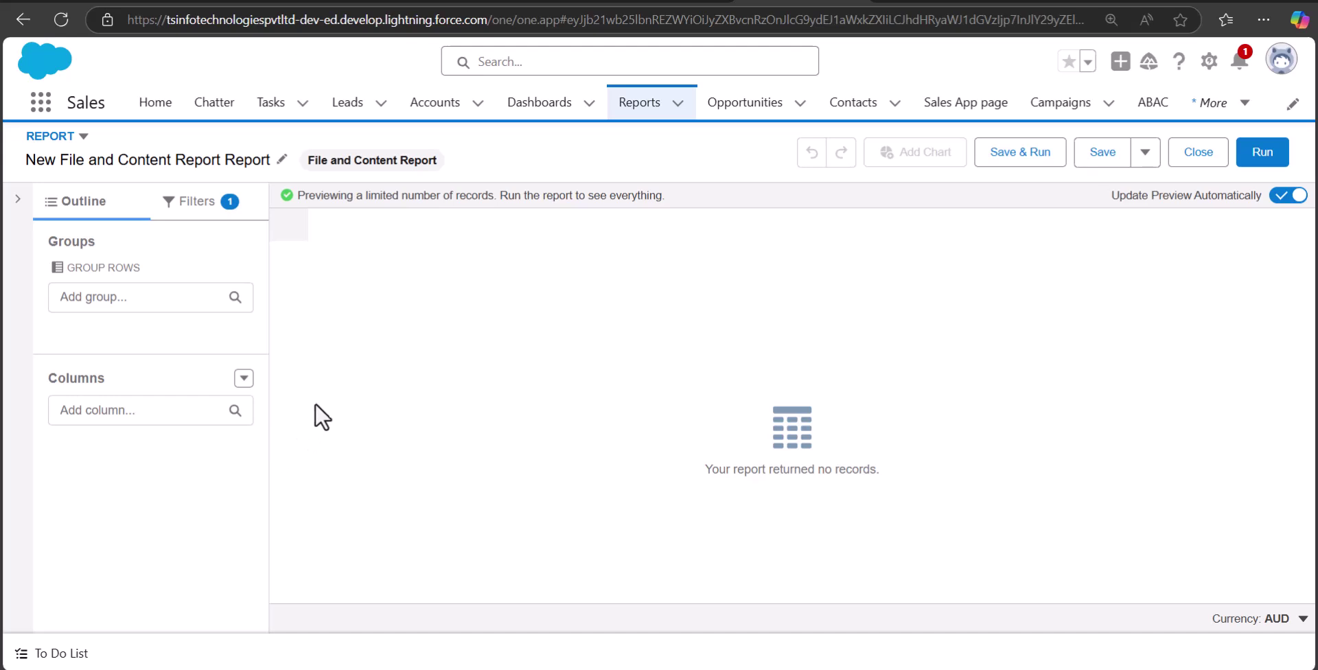
# Step: Set the report's Show Me filter to All Files and apply it
pyautogui.click(194, 218)
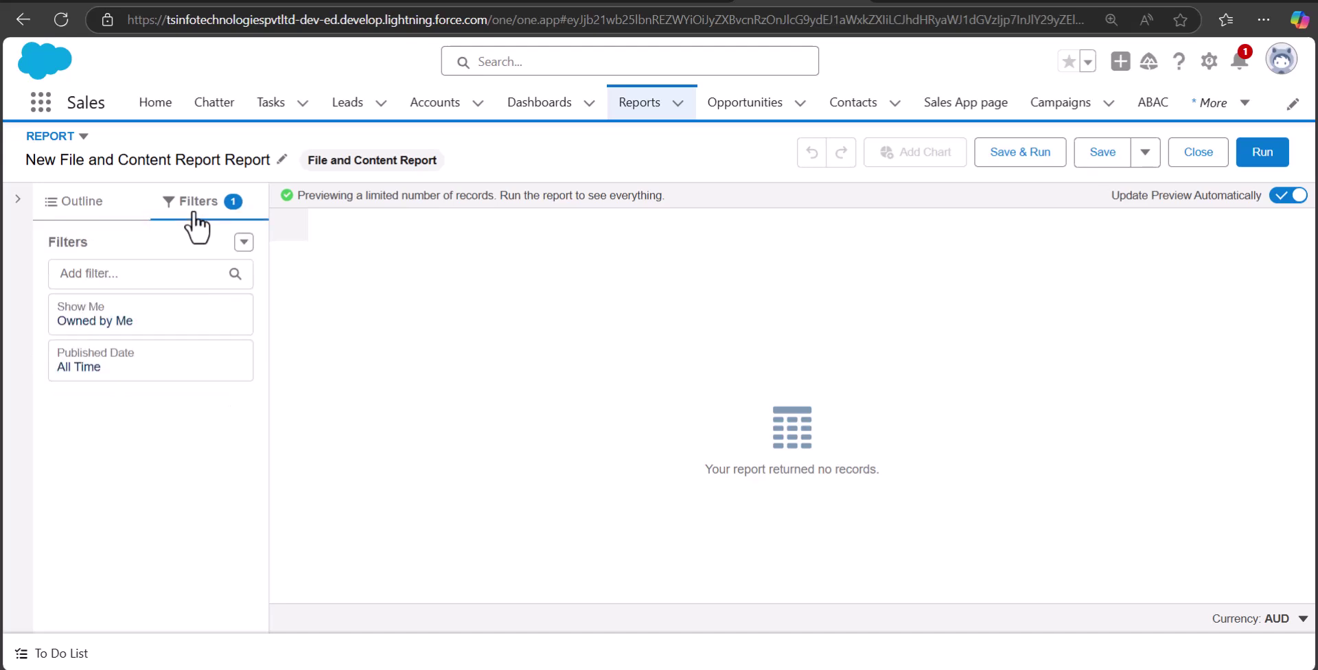
pyautogui.click(126, 322)
pyautogui.click(381, 329)
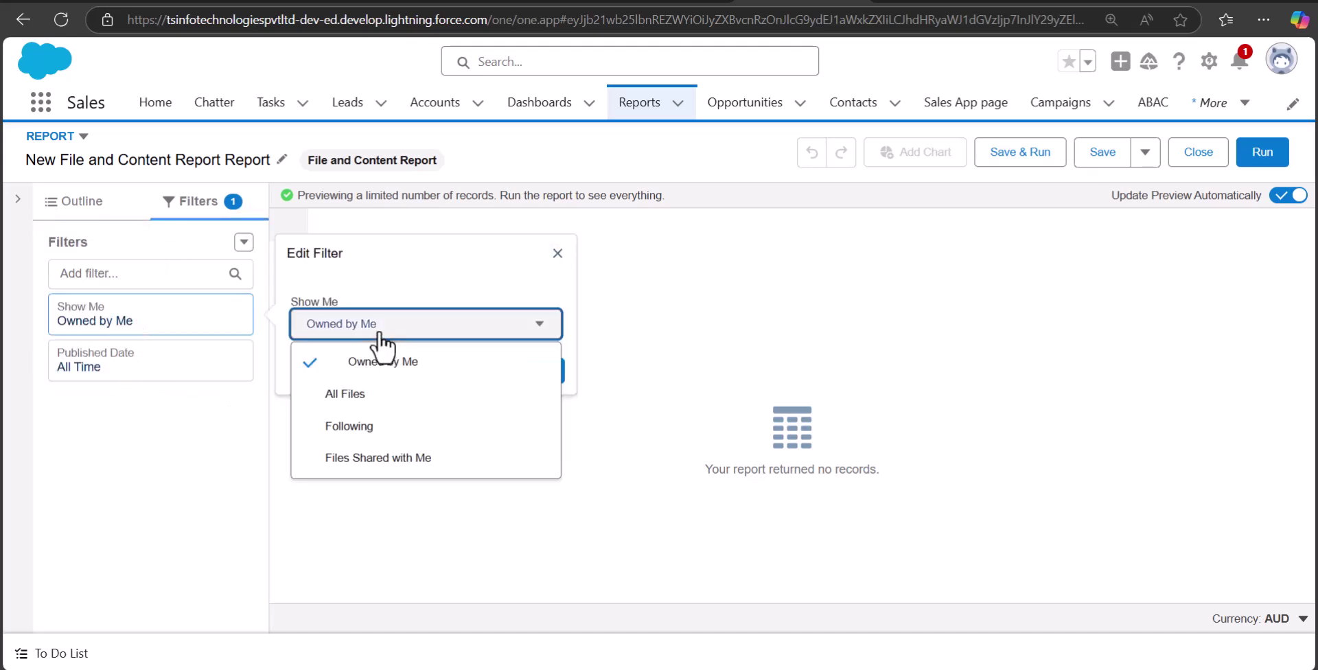
pyautogui.click(351, 396)
pyautogui.click(539, 376)
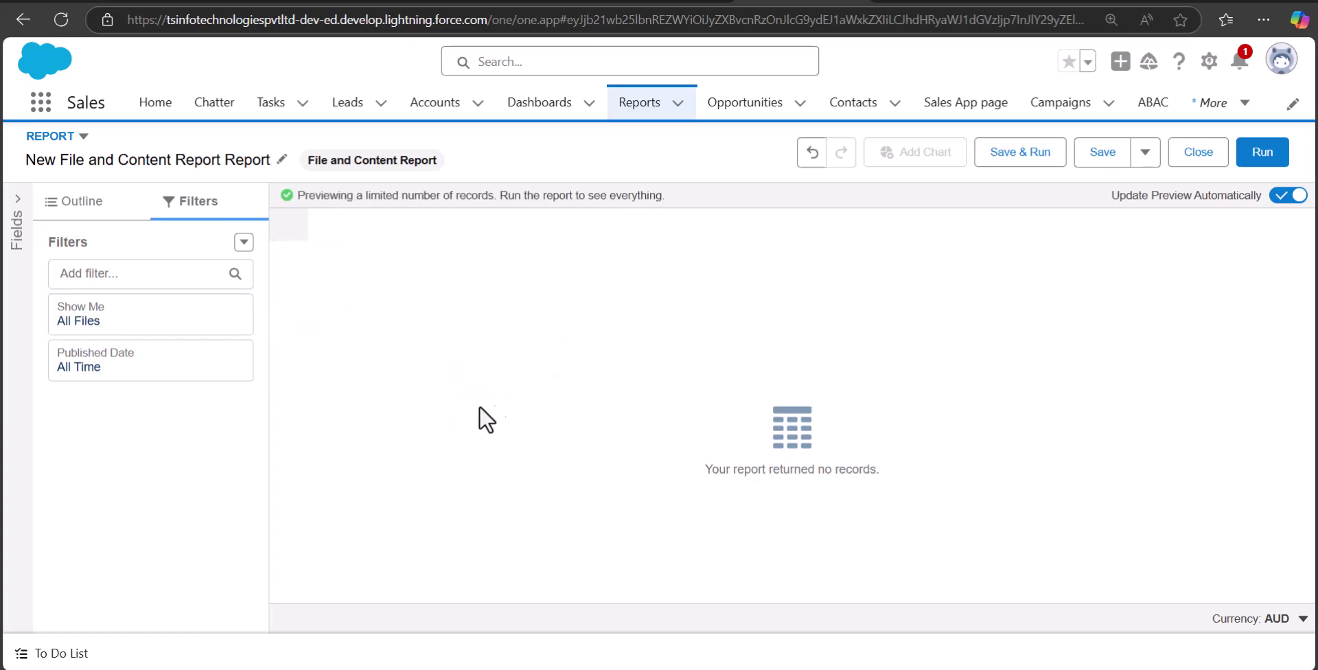
# Step: Add a filter requiring File Type equals SNOTE and apply it
pyautogui.click(149, 274)
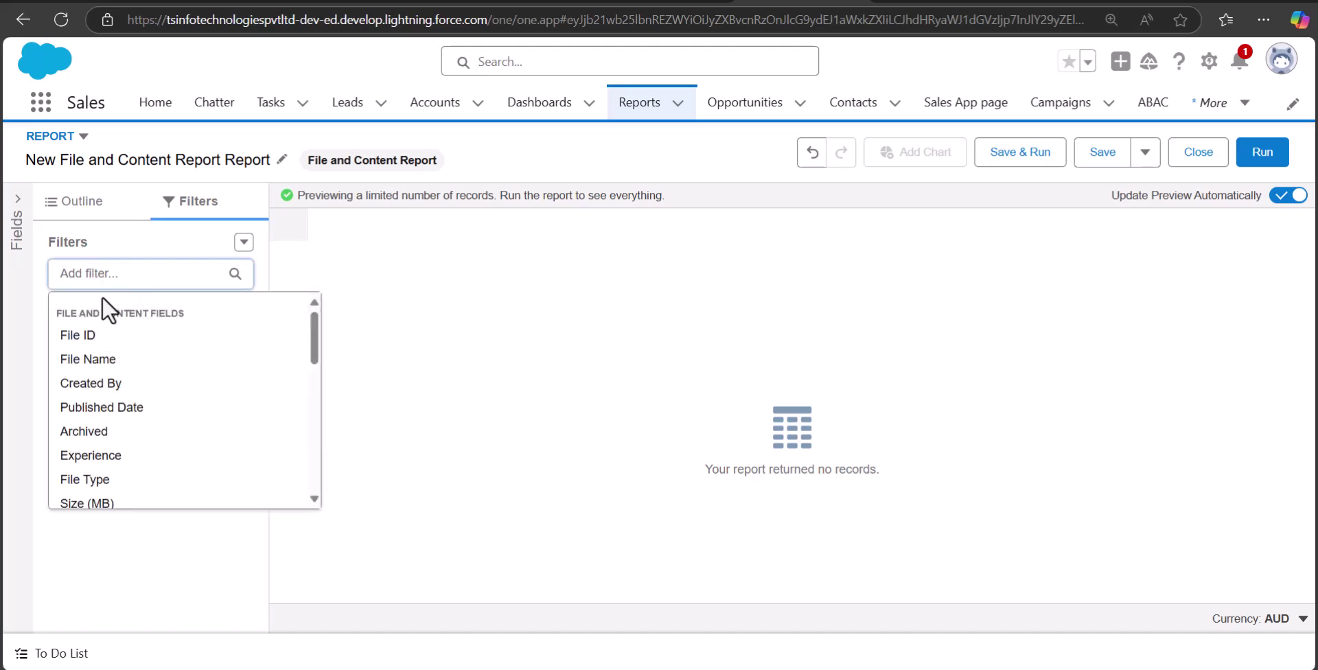
pyautogui.scroll(-2, 107, 392)
pyautogui.click(106, 394)
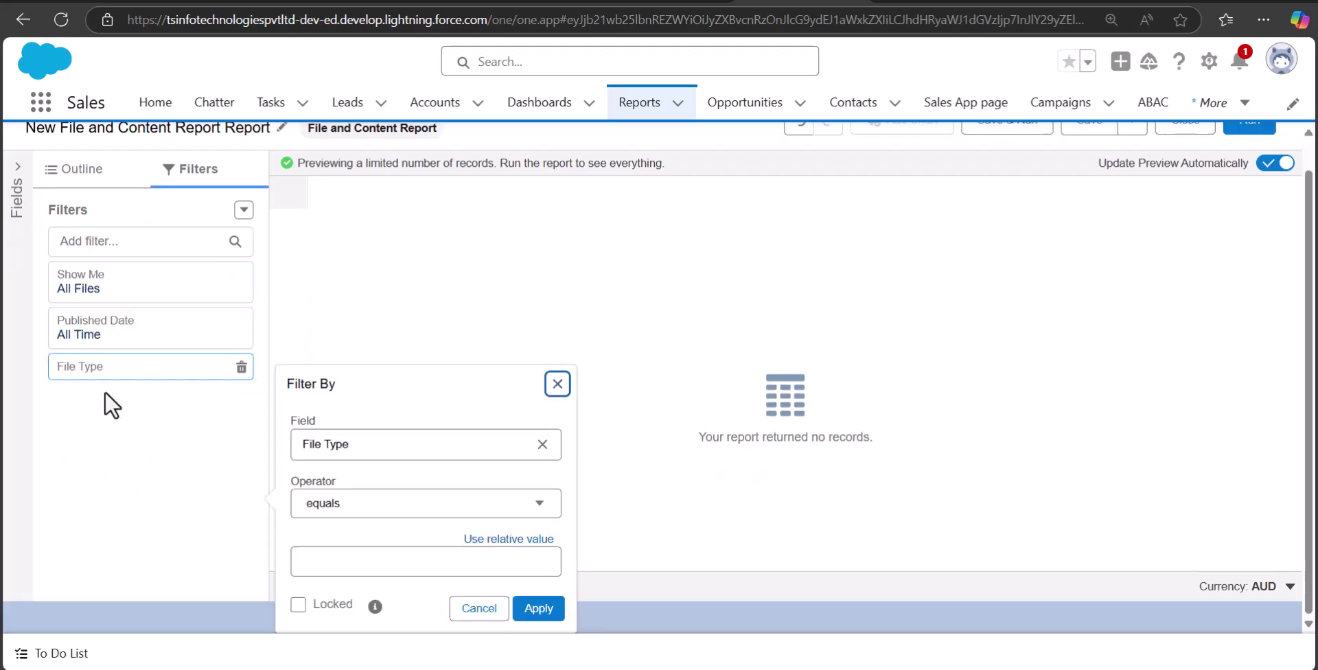
pyautogui.click(432, 570)
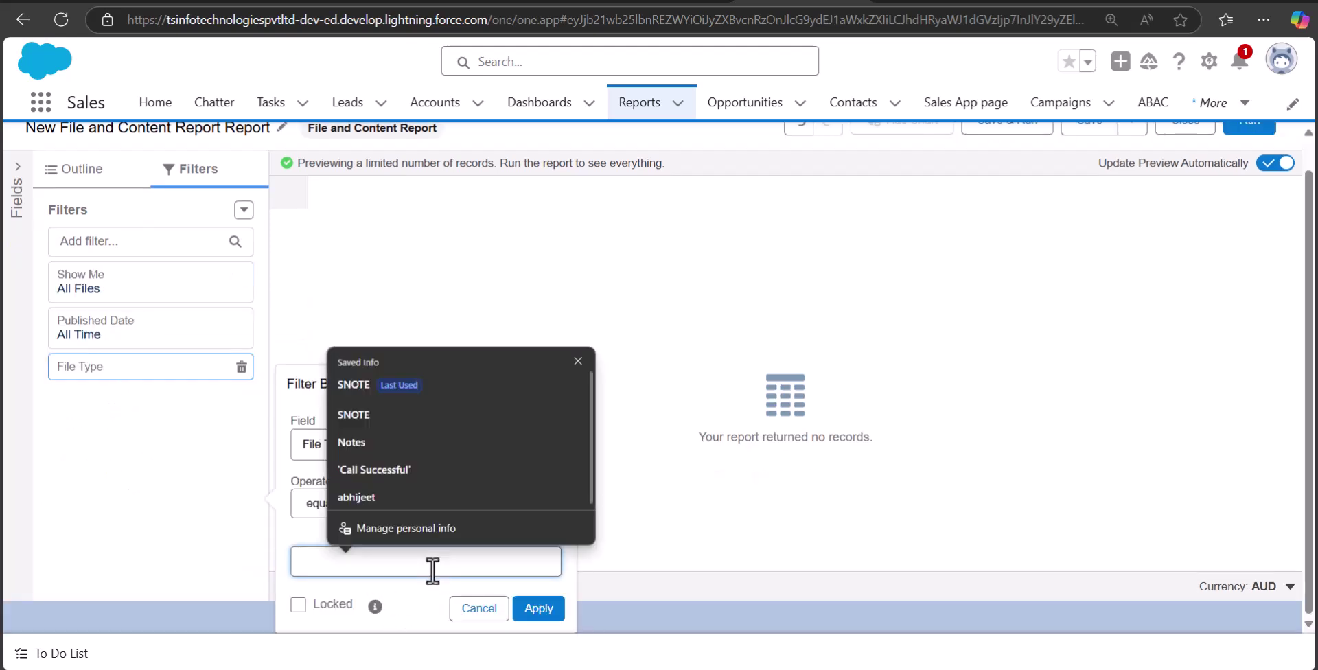
pyautogui.write('SNOTE')
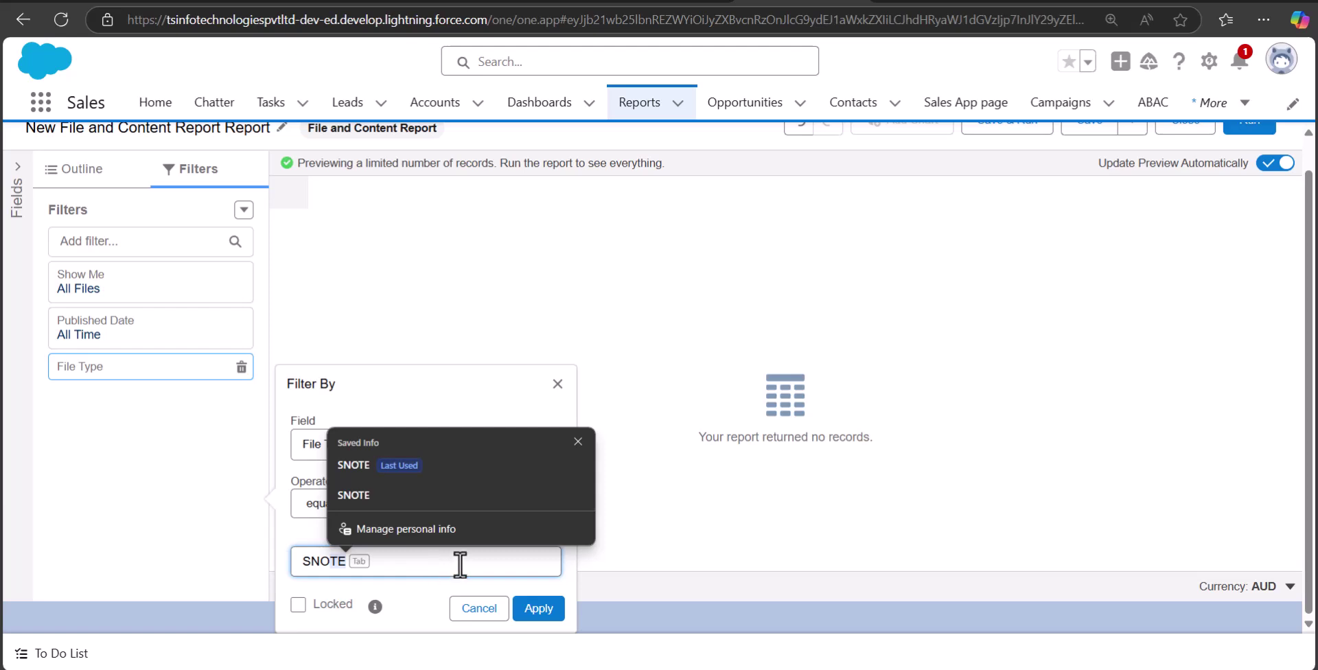
pyautogui.click(417, 495)
pyautogui.click(542, 609)
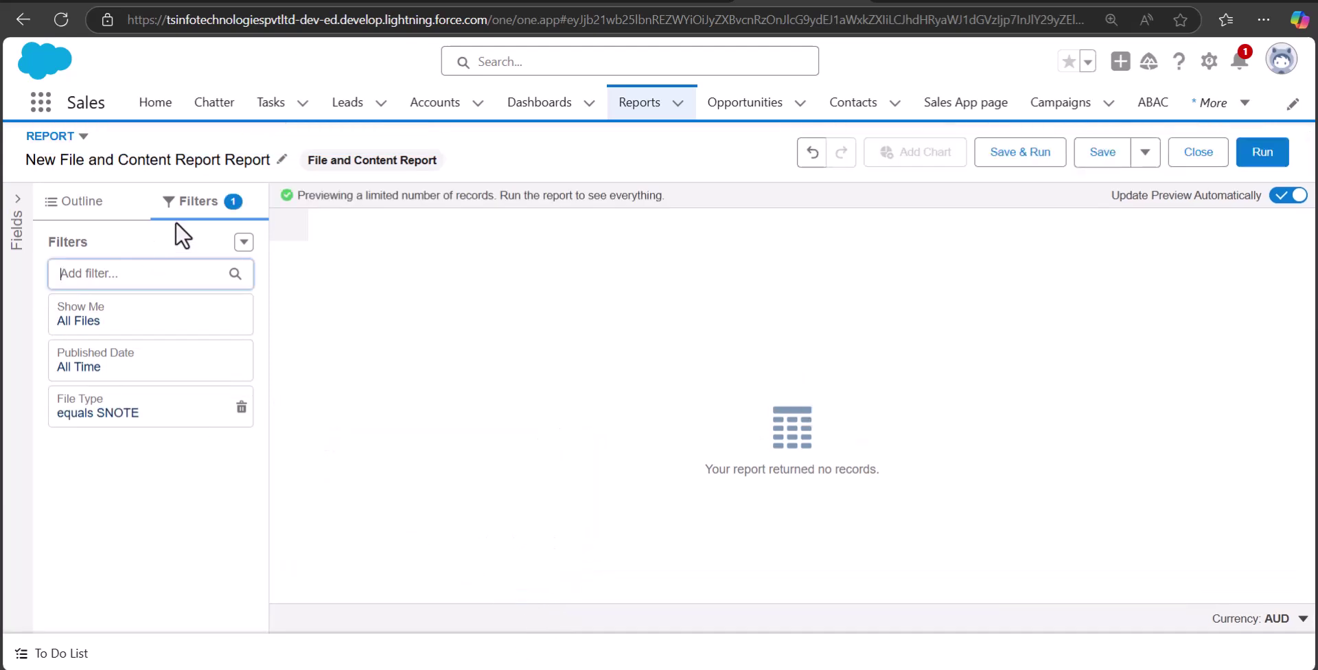
# Step: Add the File ID and File Name columns to the report outline
pyautogui.click(94, 219)
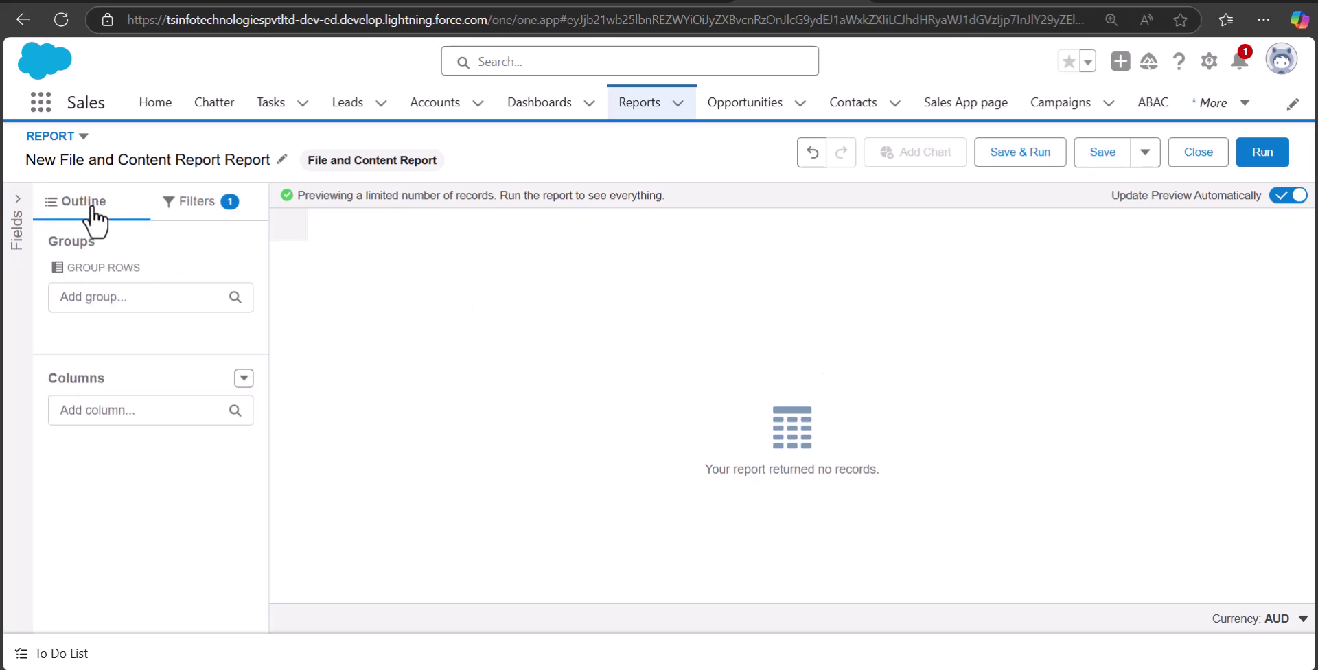
pyautogui.click(138, 412)
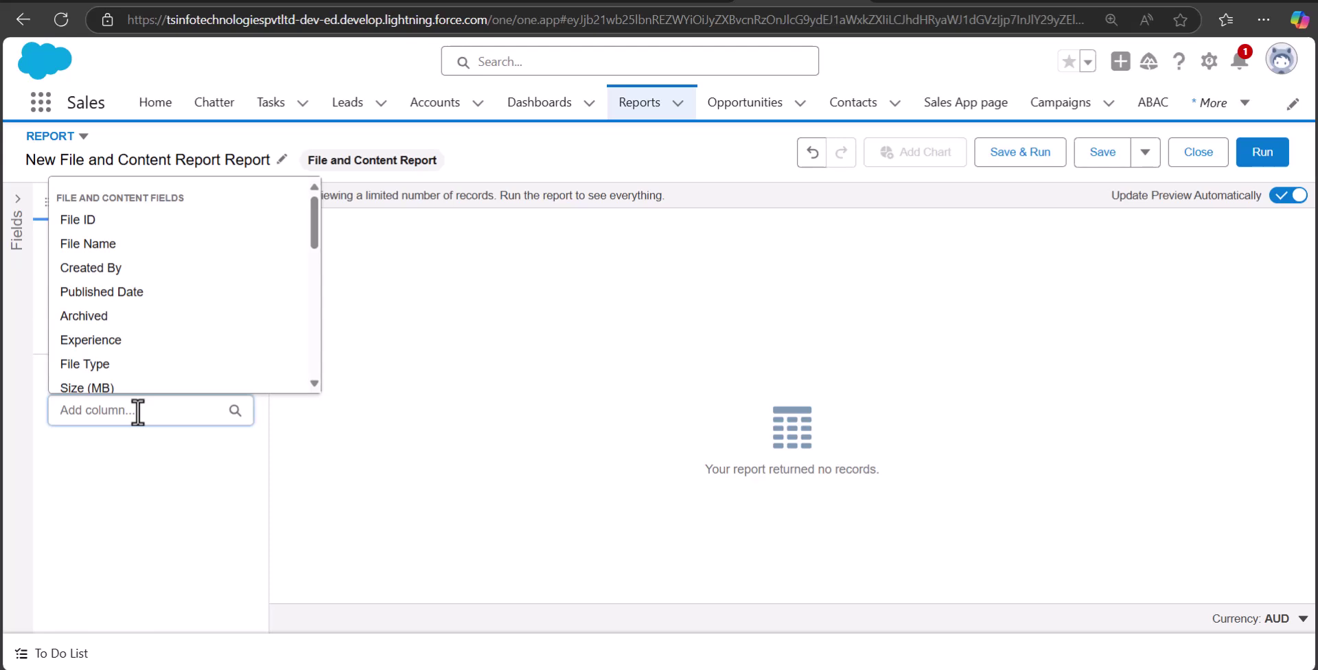
pyautogui.write('file')
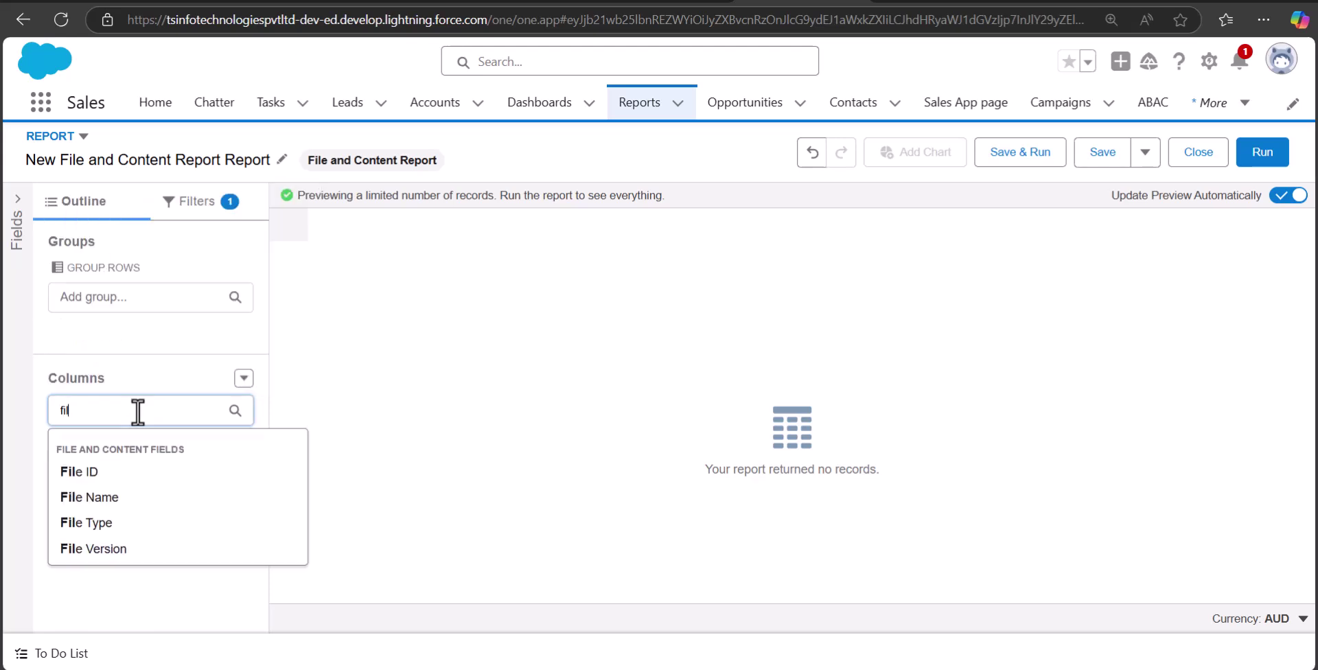
pyautogui.click(135, 473)
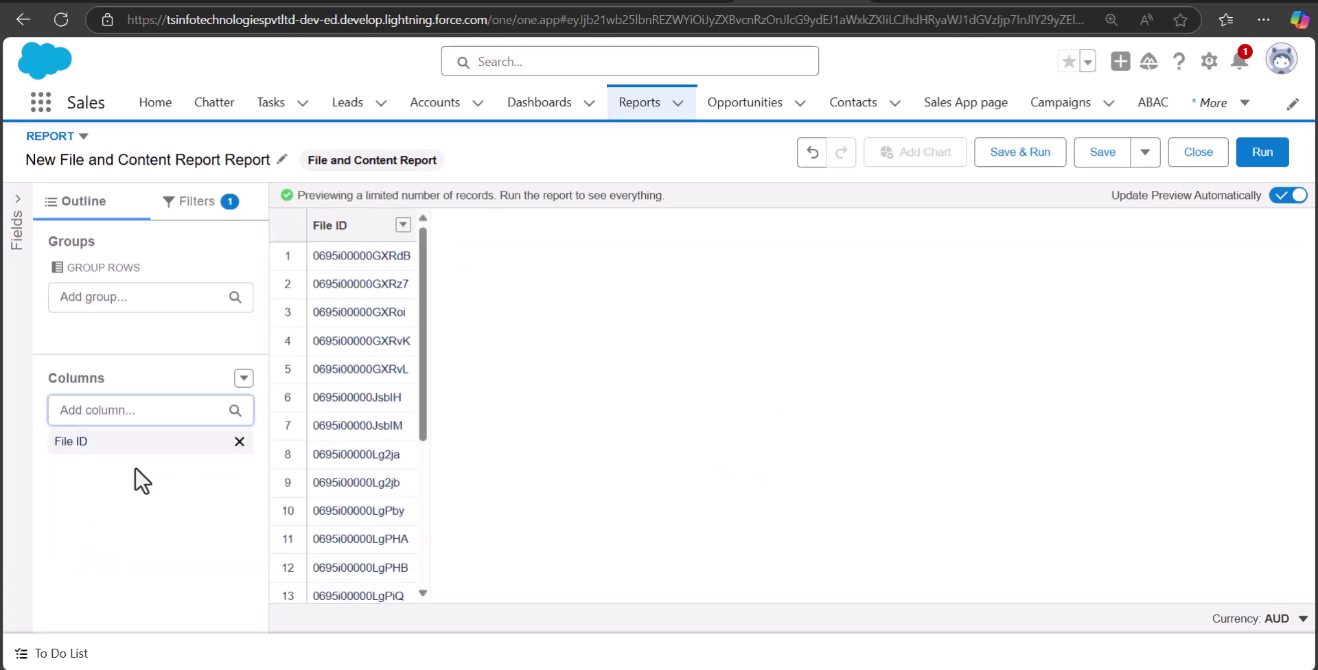
pyautogui.click(128, 414)
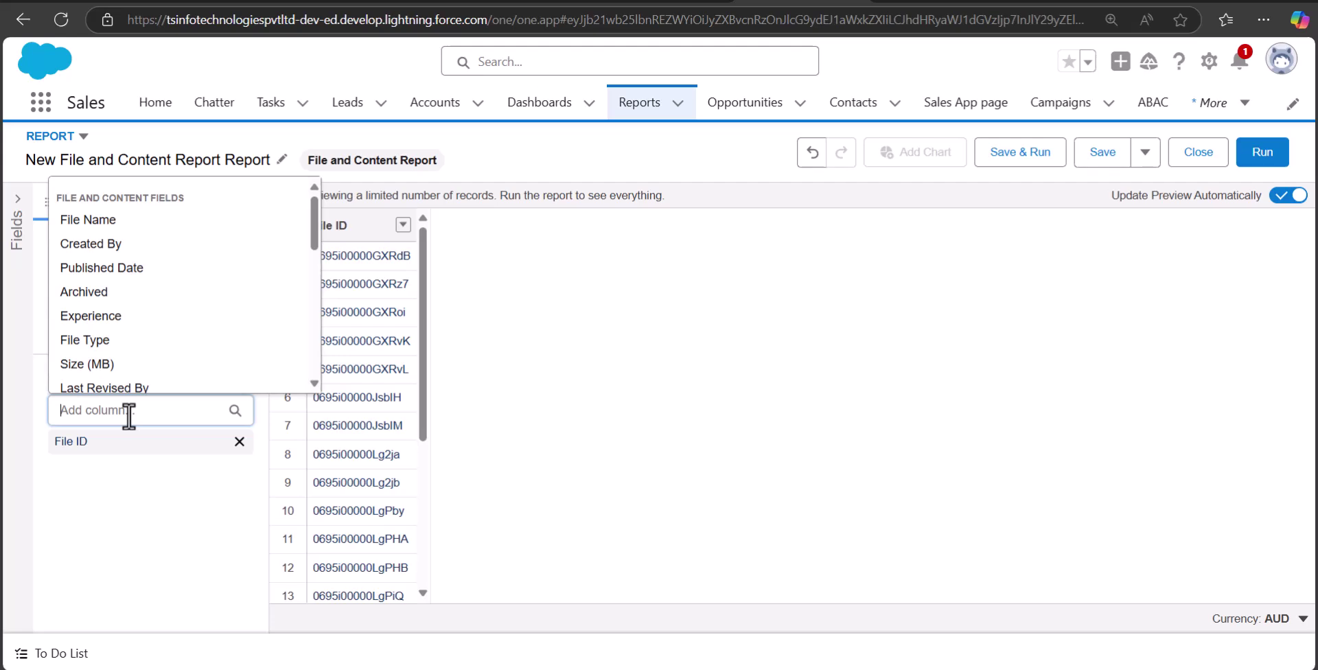
pyautogui.write('file')
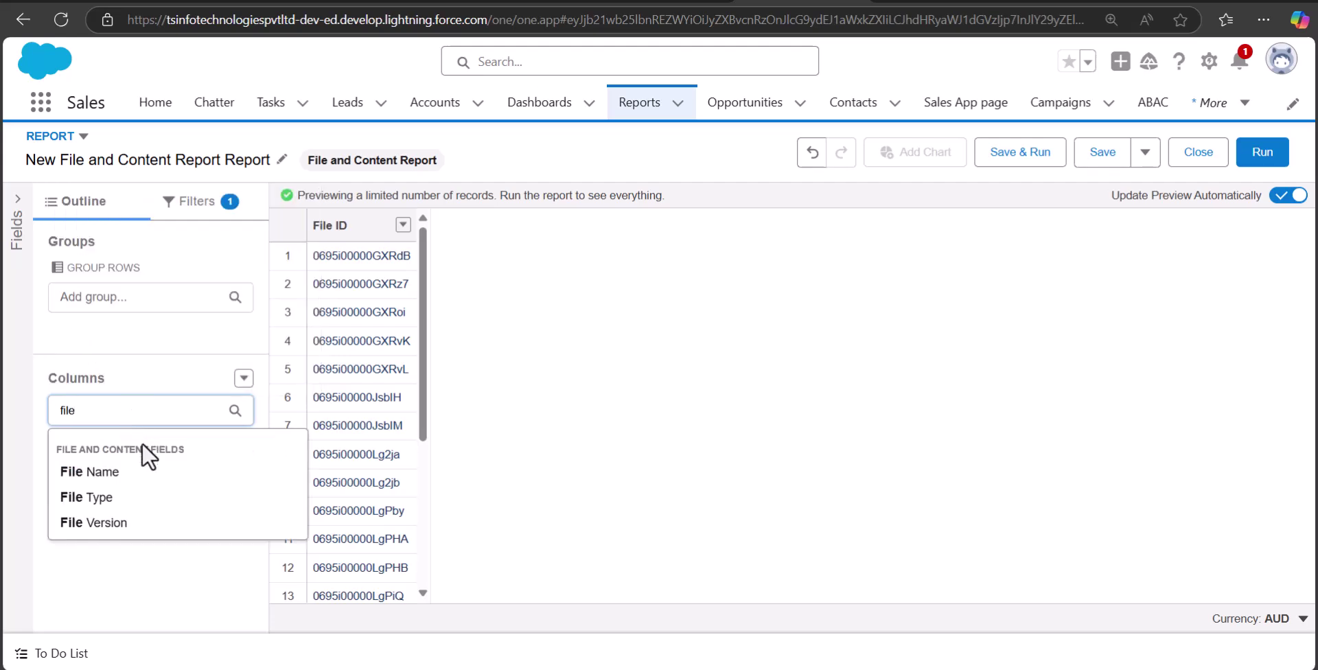
pyautogui.click(136, 471)
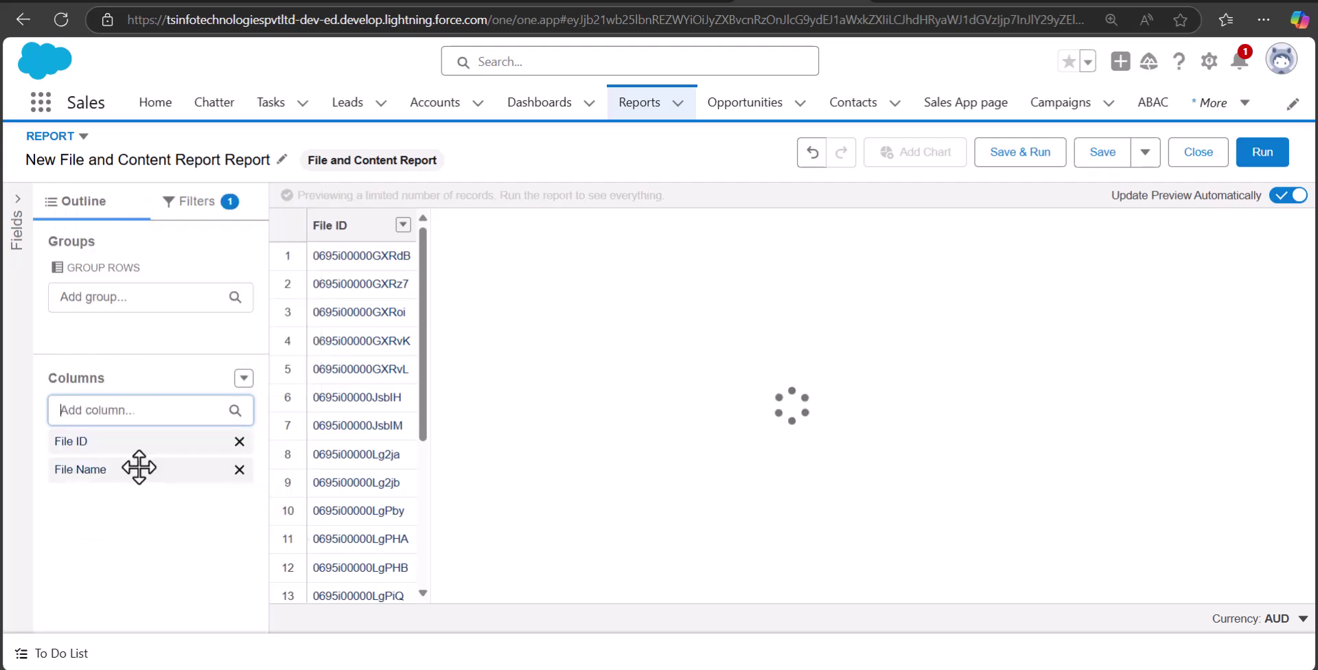
# Step: Add the File Type column to the report and review the preview rows
pyautogui.click(116, 419)
pyautogui.write('file t')
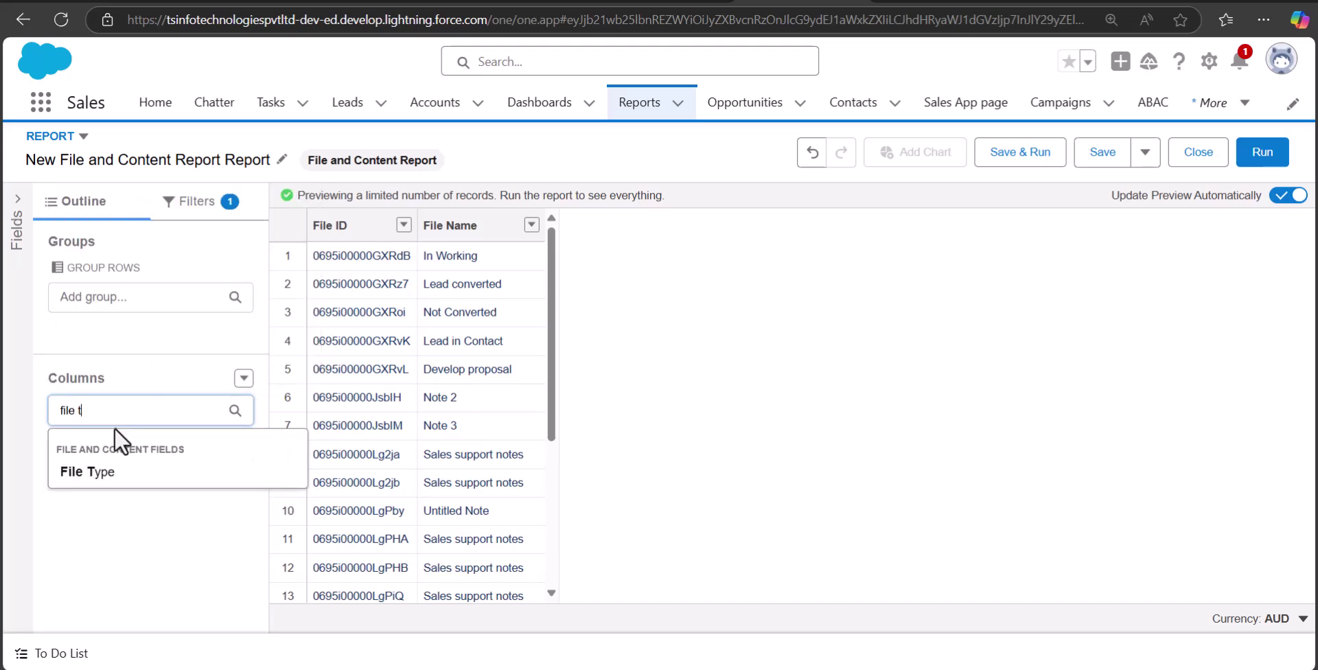
pyautogui.click(108, 474)
pyautogui.scroll(-2, 567, 306)
pyautogui.scroll(2, 568, 305)
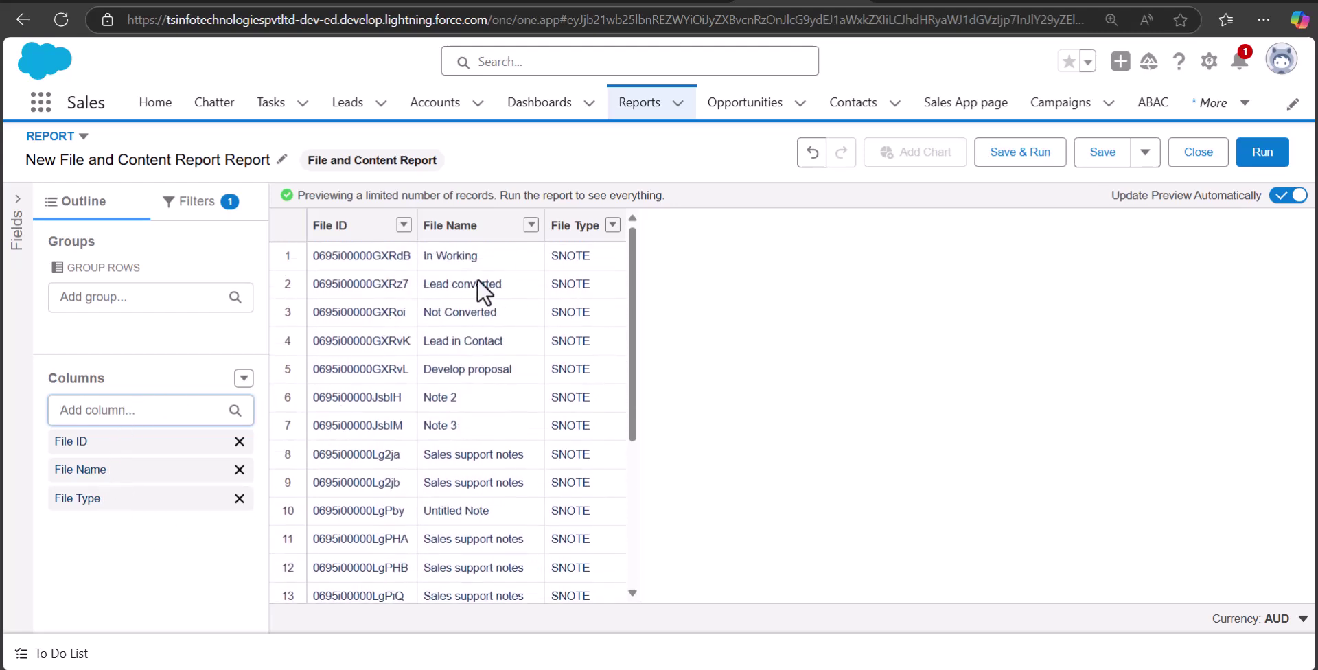
pyautogui.scroll(-4, 554, 369)
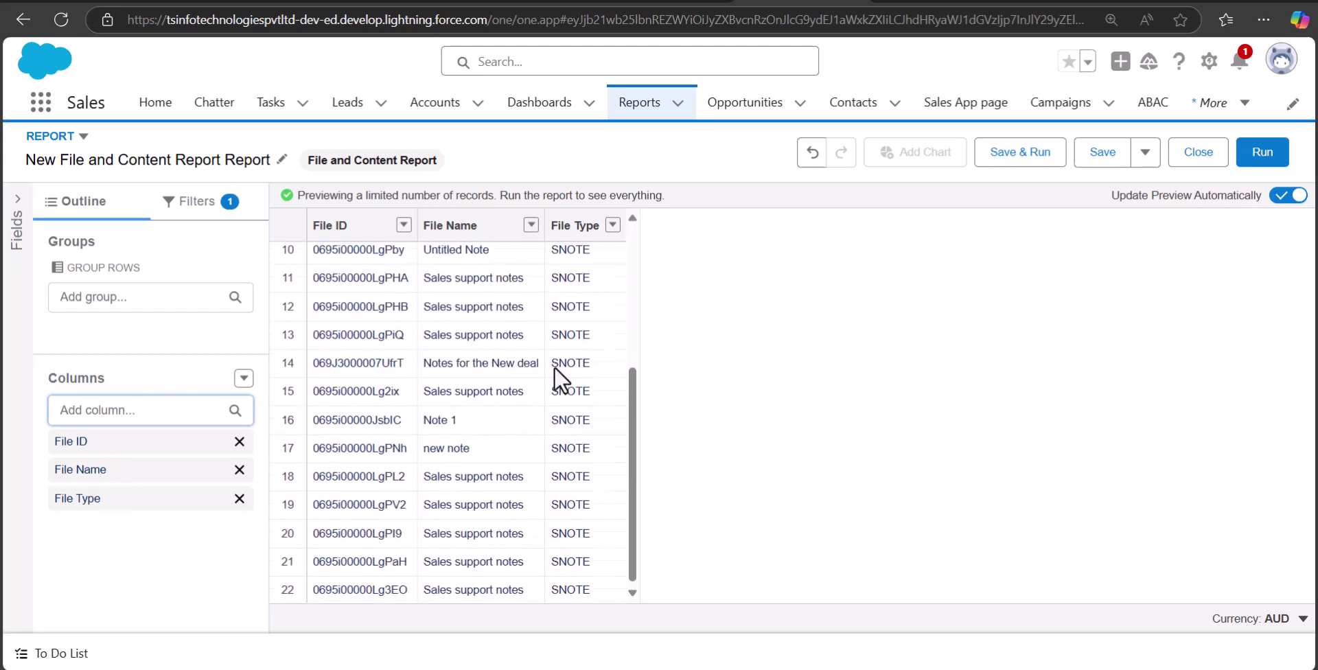
pyautogui.scroll(4, 517, 378)
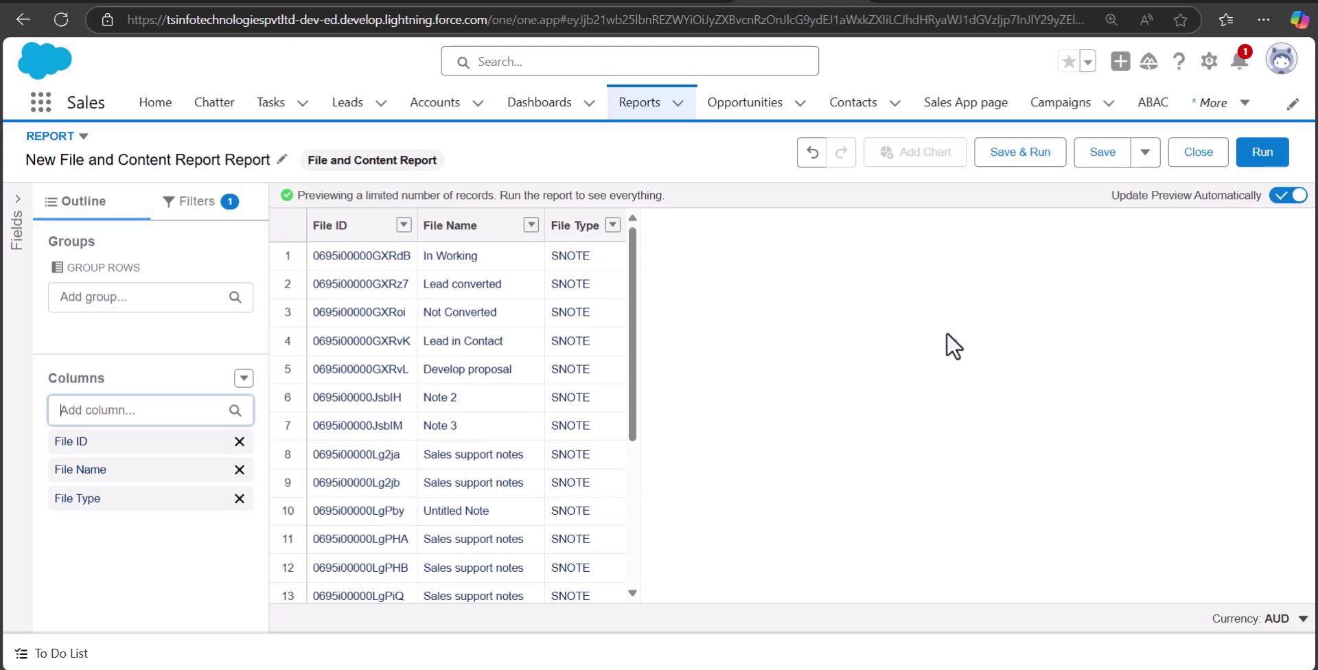
# Step: Start saving and running the report, naming it "Content Report On notes" and letting its unique name fill in
pyautogui.click(997, 156)
pyautogui.tripleClick(320, 278)
pyautogui.write('Content Report')
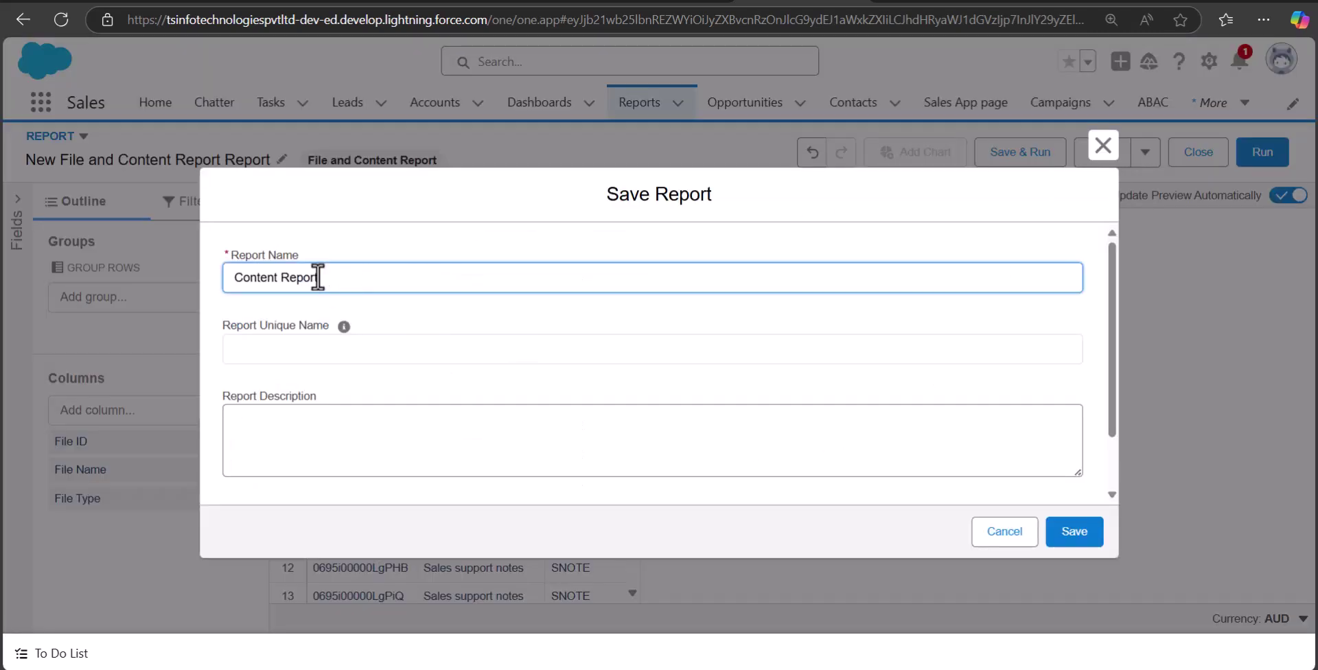
pyautogui.write(' On notes')
pyautogui.click(332, 347)
pyautogui.click(420, 387)
# Step: Choose Public Reports as the report's folder, save it, and look through the resulting note records
pyautogui.scroll(-1, 752, 440)
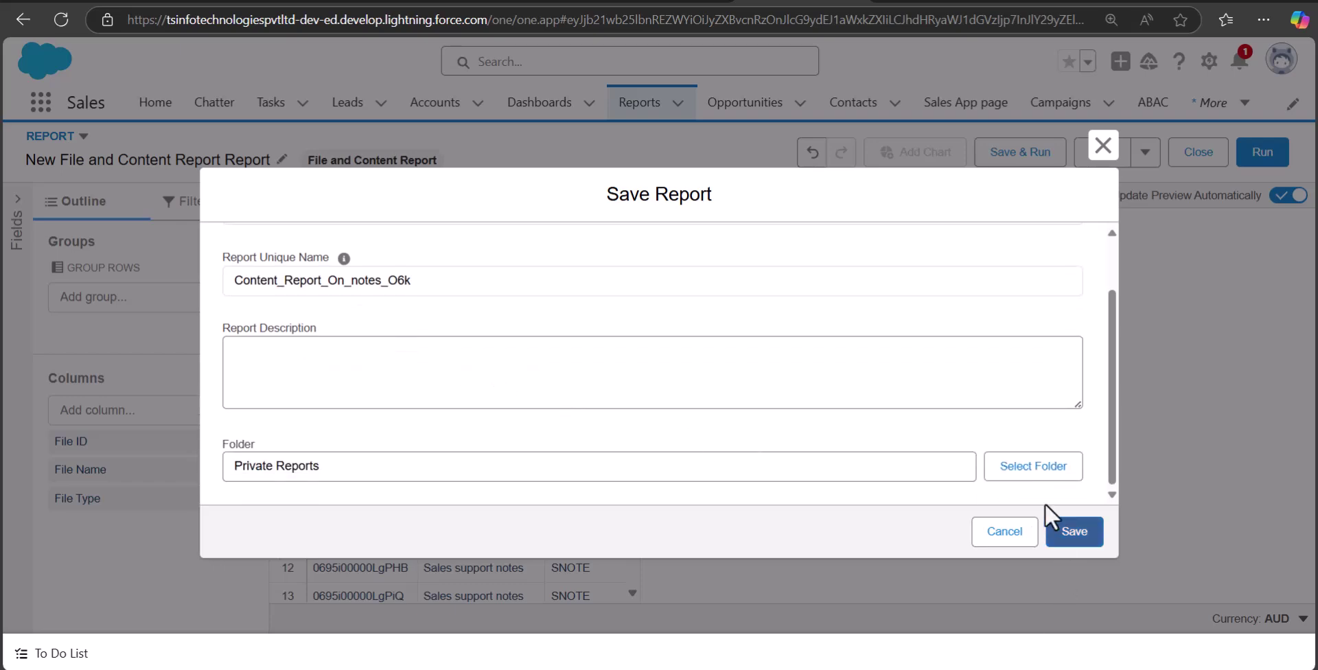
pyautogui.click(1027, 472)
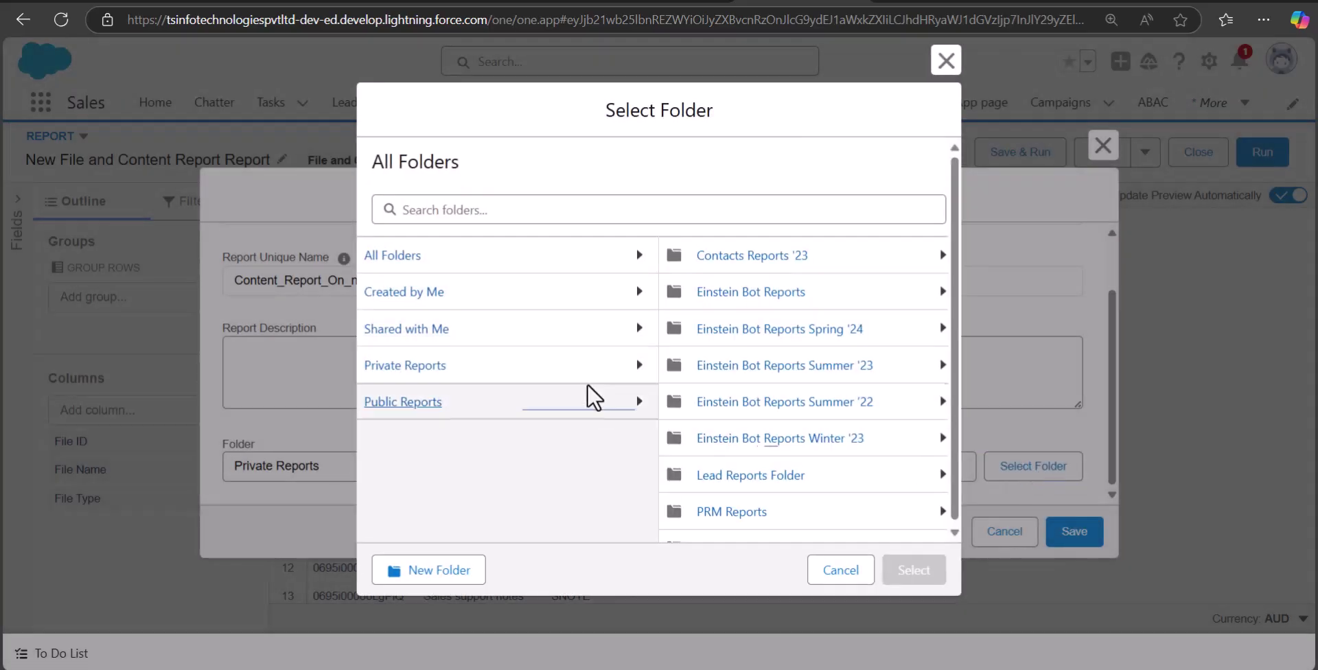
pyautogui.click(401, 411)
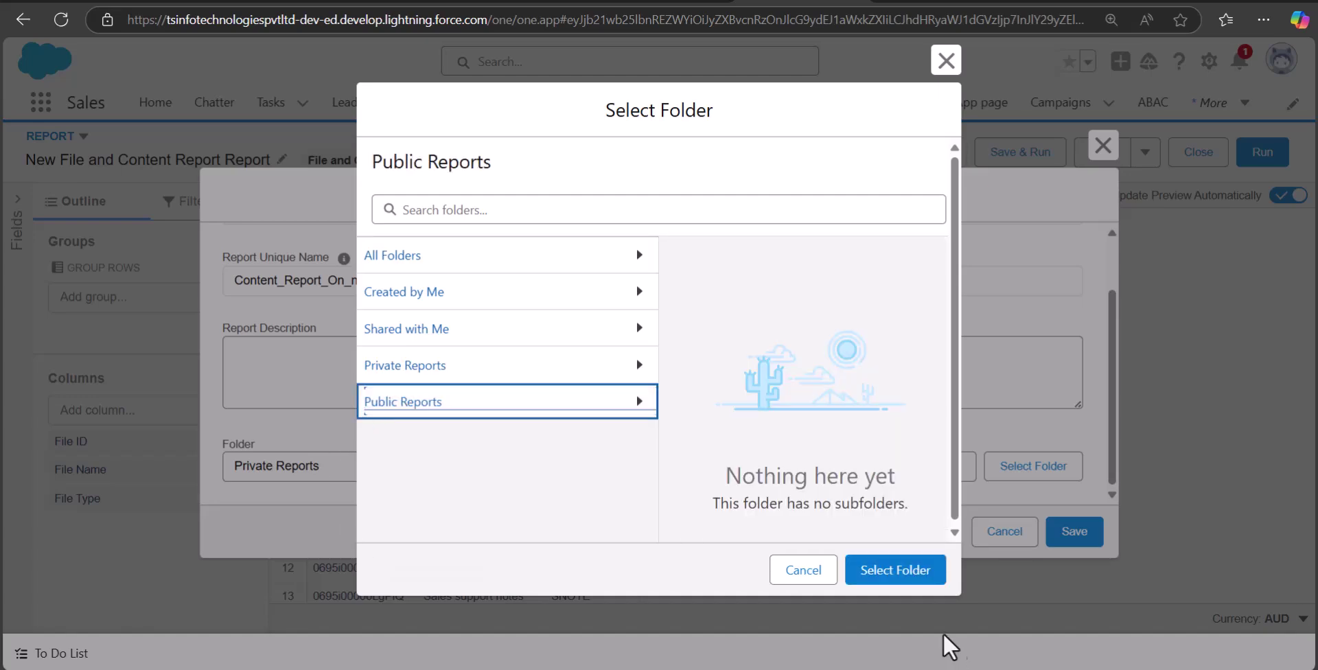
pyautogui.press('Return')
pyautogui.scroll(2, 373, 302)
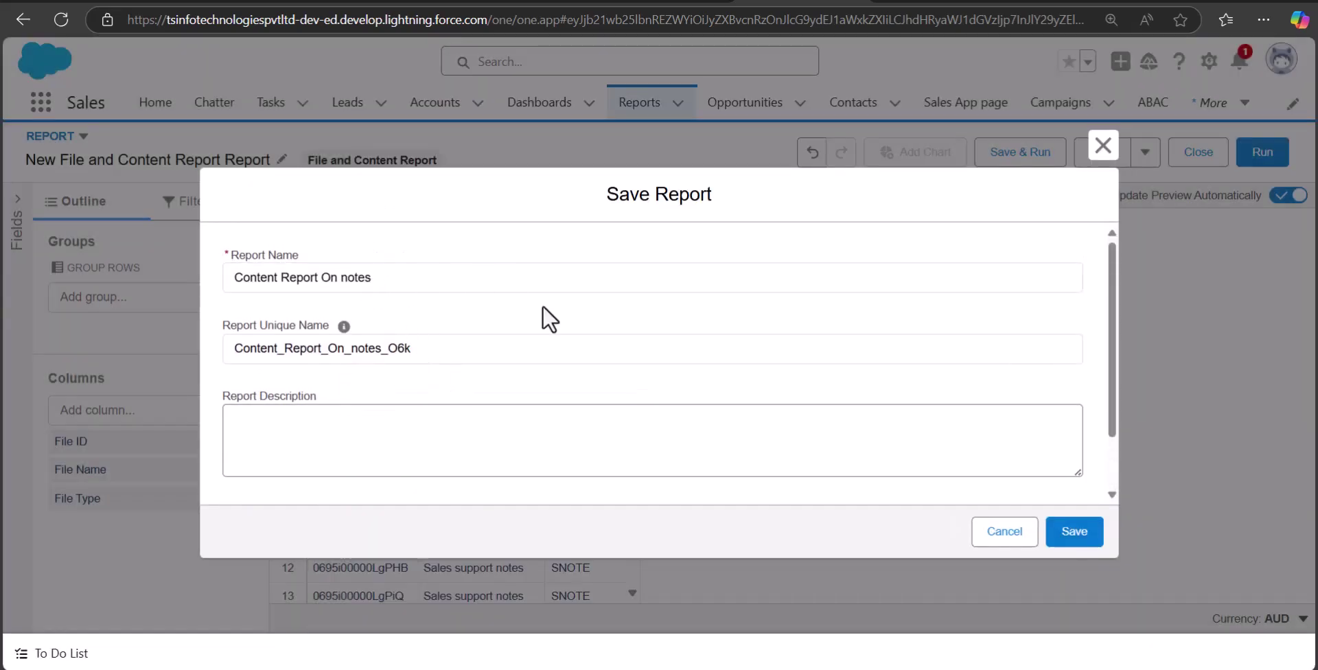
pyautogui.scroll(-2, 517, 294)
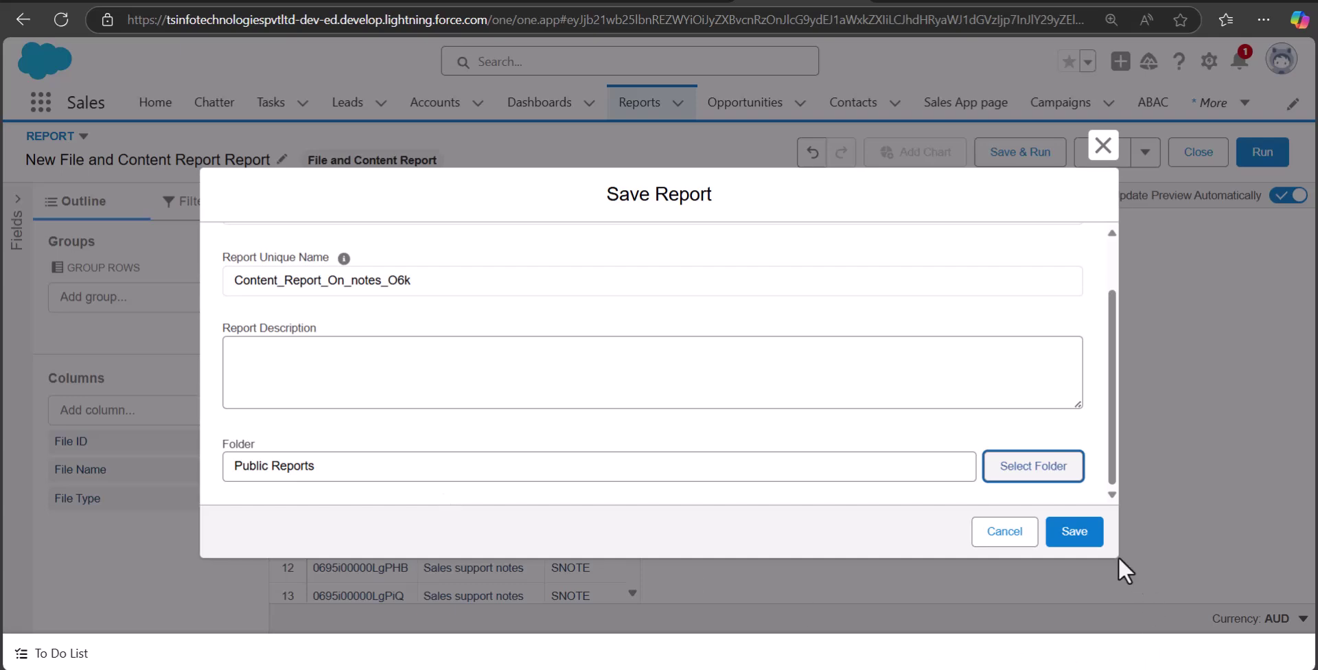
pyautogui.click(1064, 534)
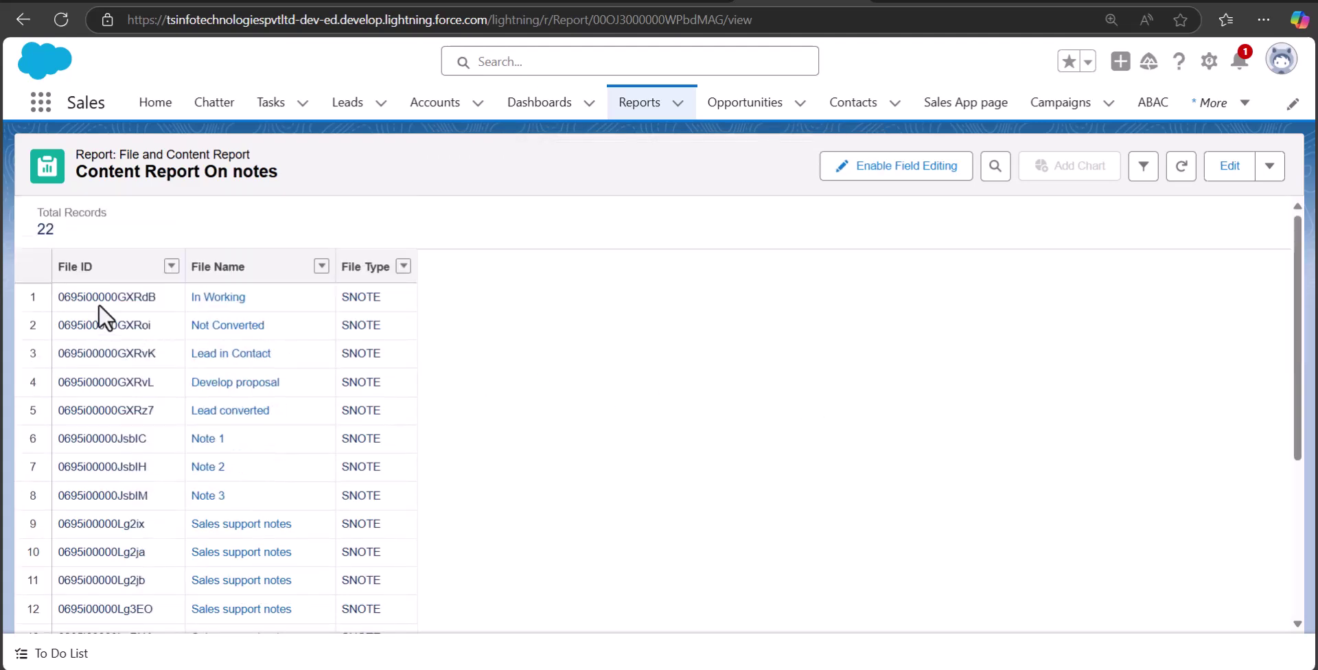
pyautogui.scroll(-3, 232, 318)
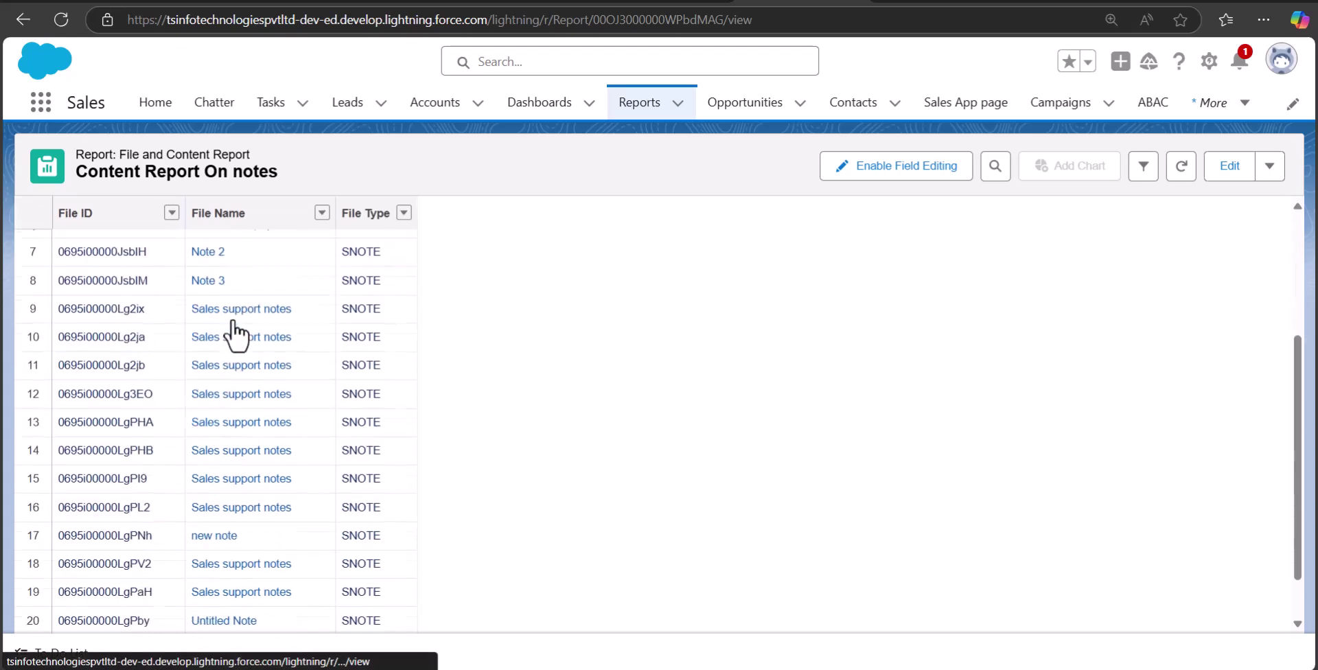